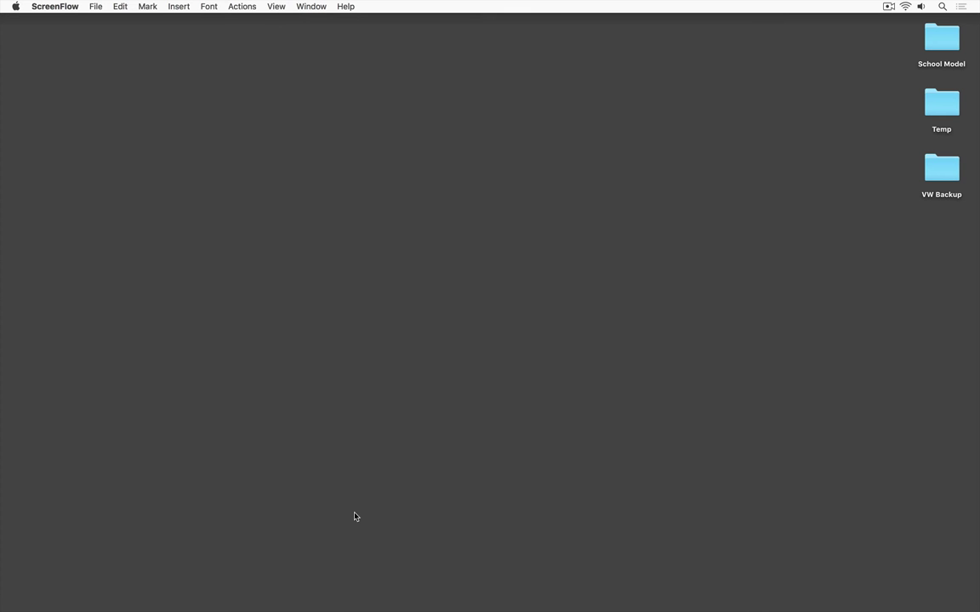
Step: Launch Bluebeam Revu from the Dock
{"action": "mouse_move", "coordinate": [323, 608]}
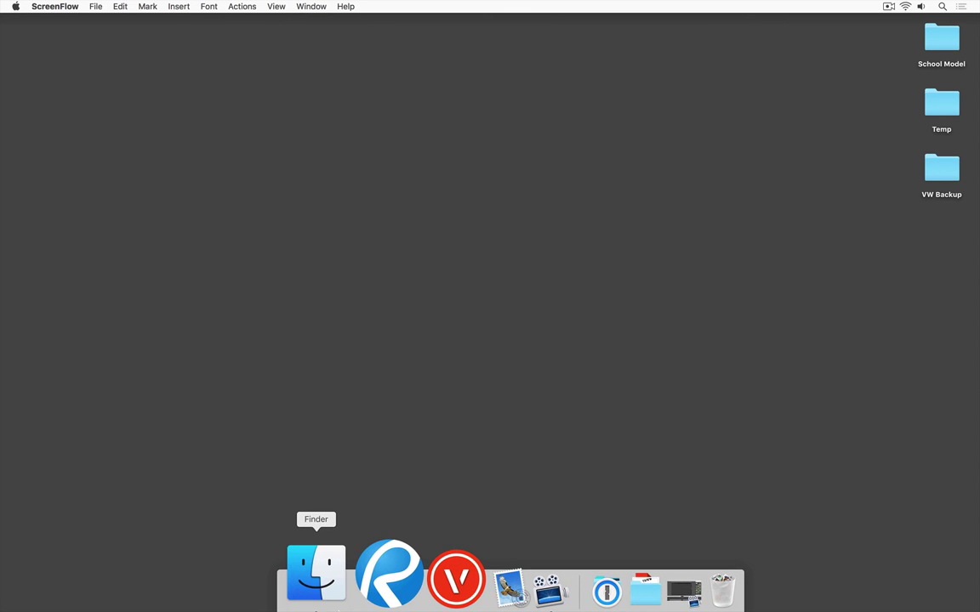
{"action": "left_click", "coordinate": [353, 603]}
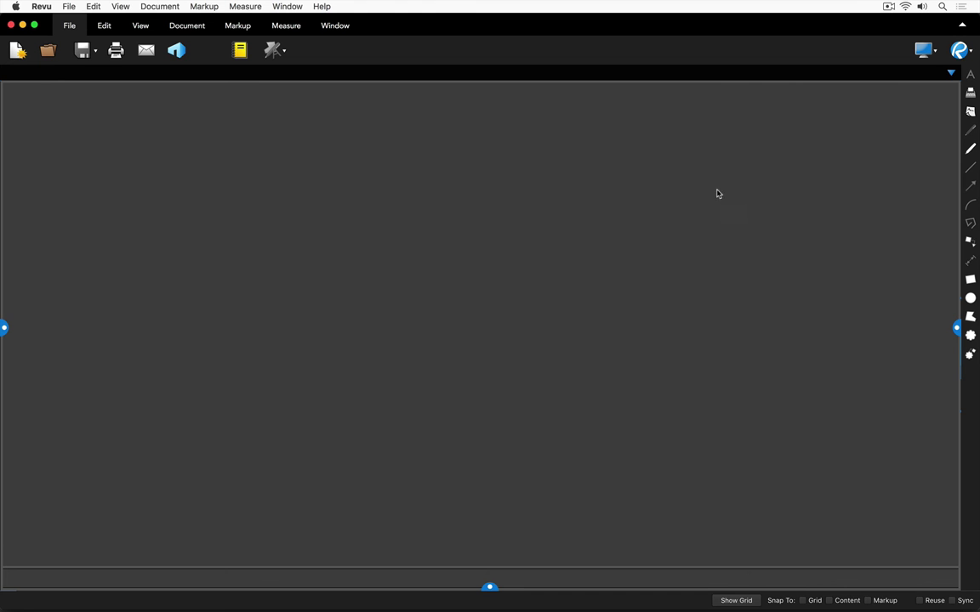
Step: Set Revu as the default PDF viewer in General preferences
{"action": "left_click", "coordinate": [959, 53]}
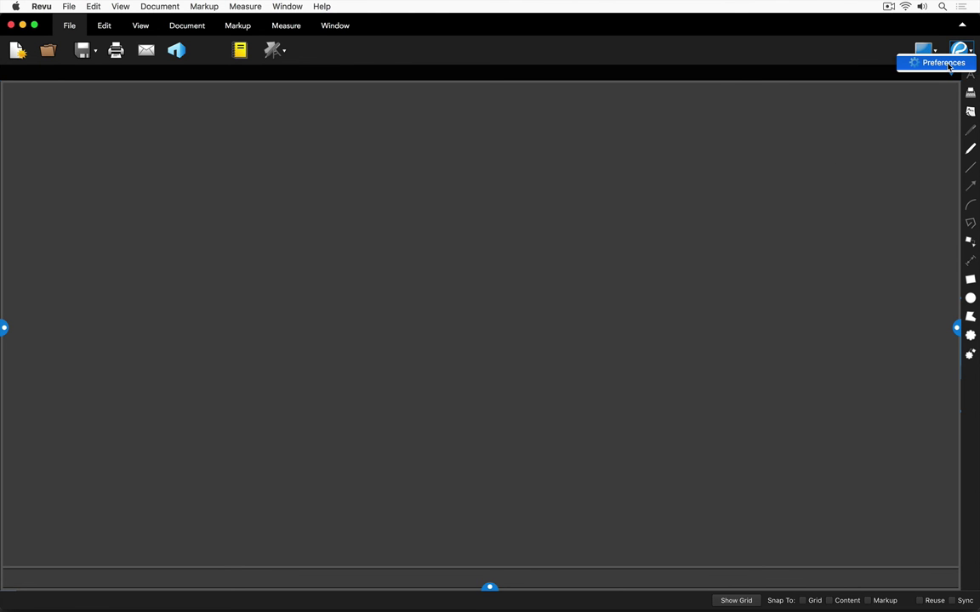
{"action": "left_click", "coordinate": [944, 63]}
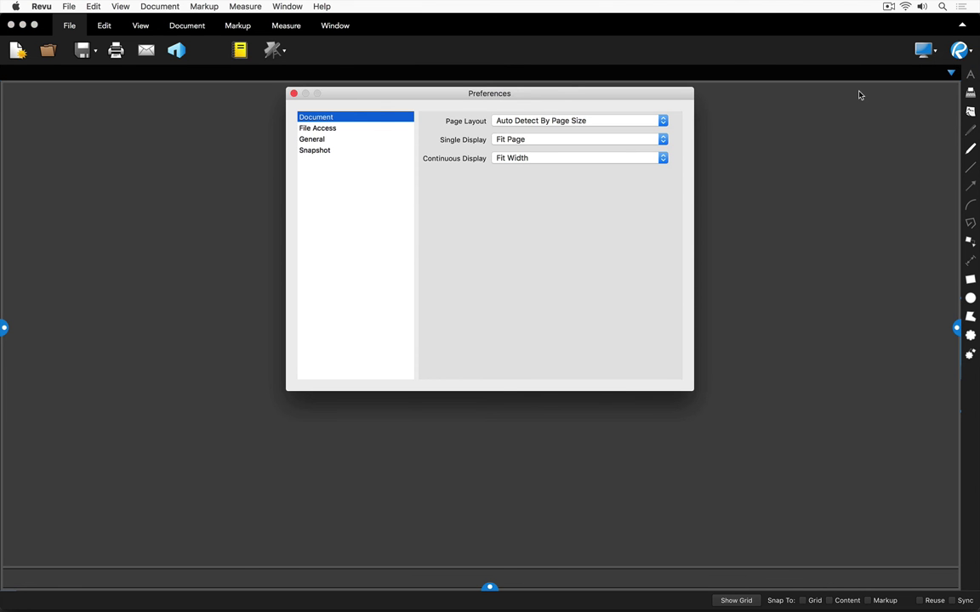
{"action": "left_click", "coordinate": [319, 141]}
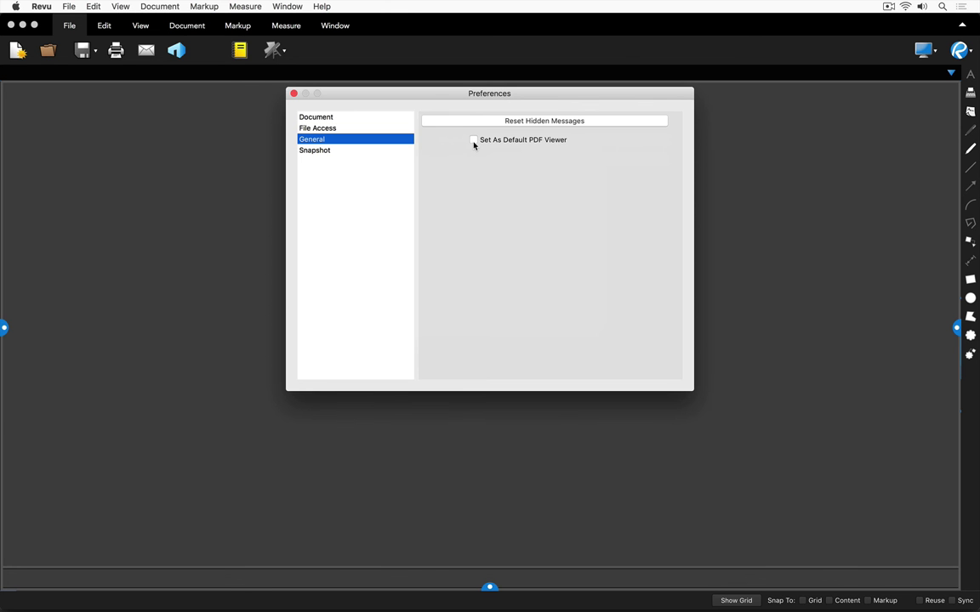
{"action": "left_click", "coordinate": [474, 141]}
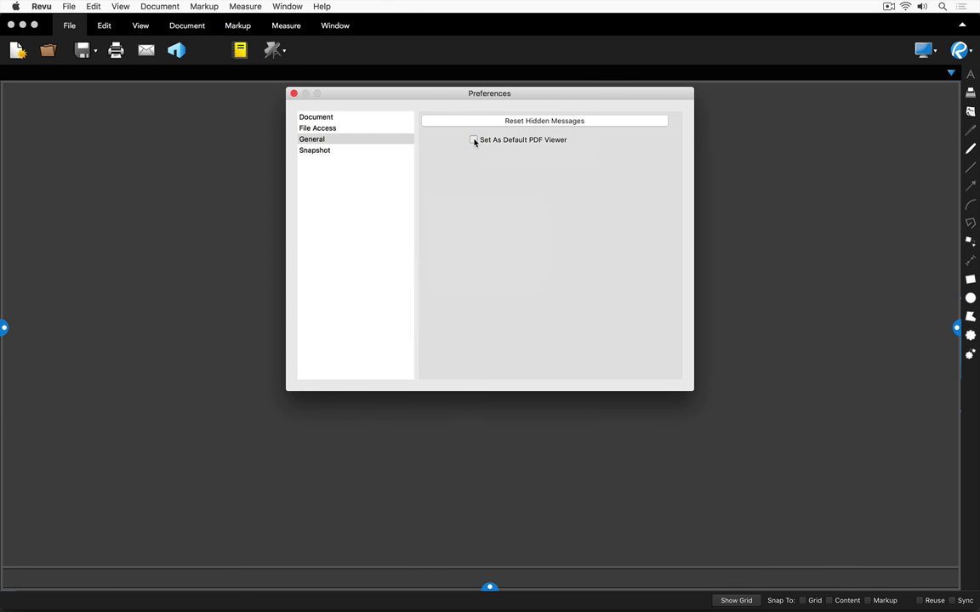
Step: Close Preferences and quit Revu
{"action": "left_click", "coordinate": [293, 94]}
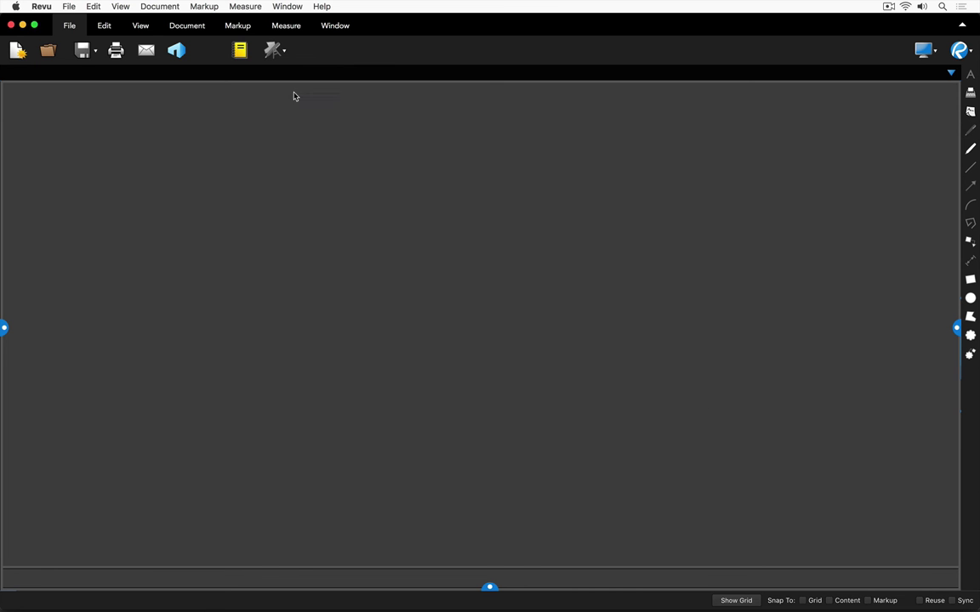
{"action": "left_click", "coordinate": [36, 8]}
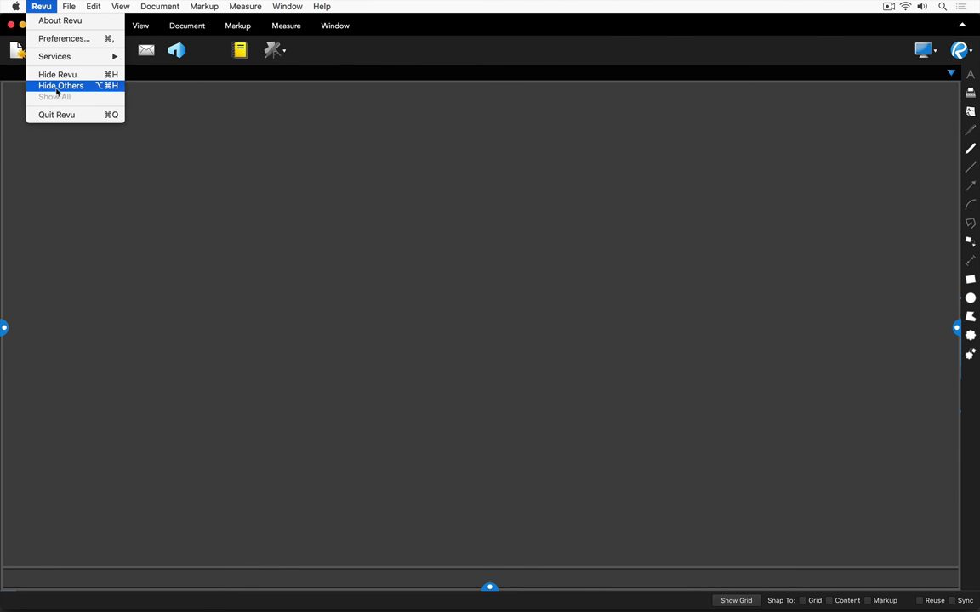
{"action": "left_click", "coordinate": [58, 114]}
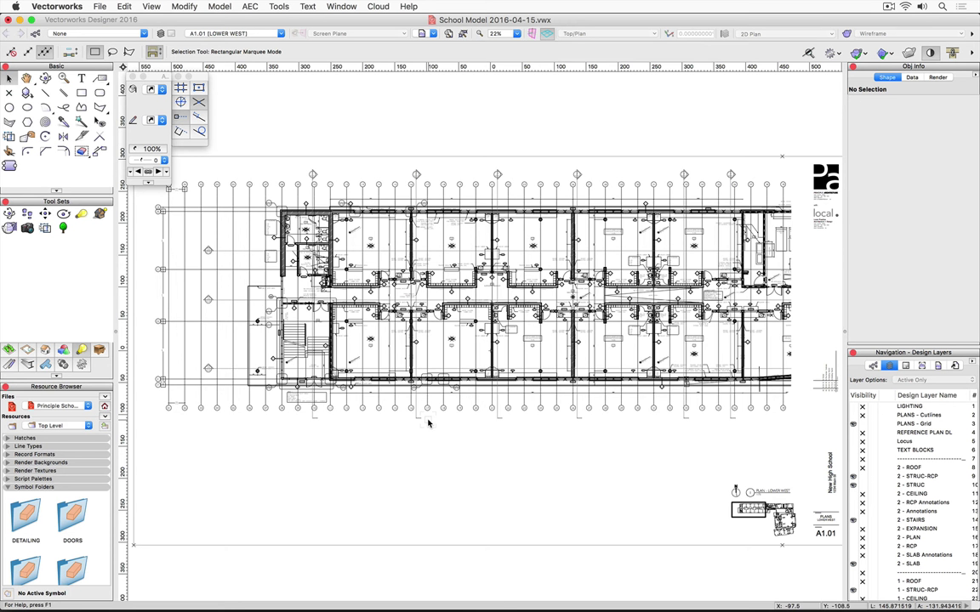
Step: Select sheets A1.01–A1.06 in the File > Publish set
{"action": "left_click", "coordinate": [100, 6]}
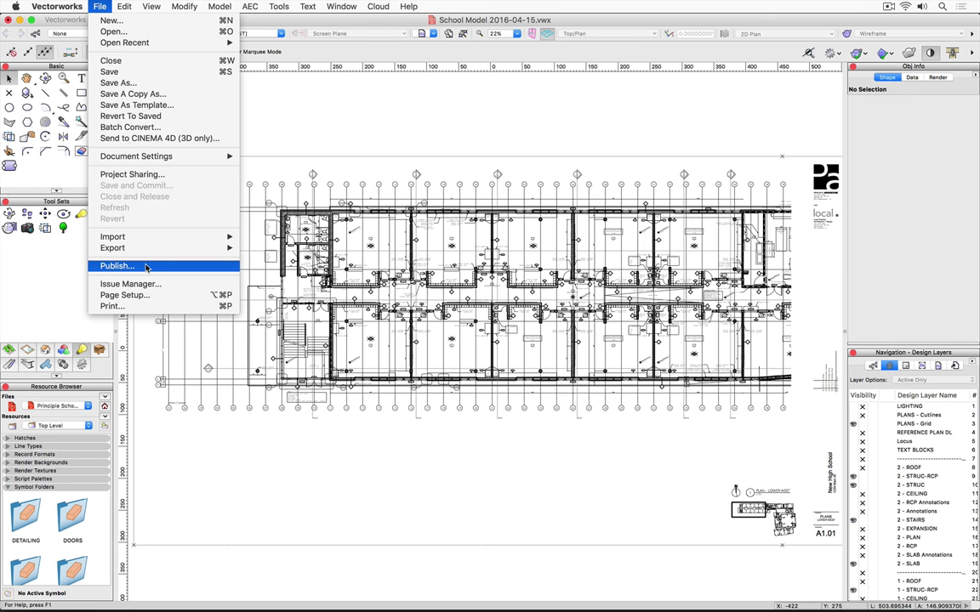
{"action": "left_click", "coordinate": [119, 265]}
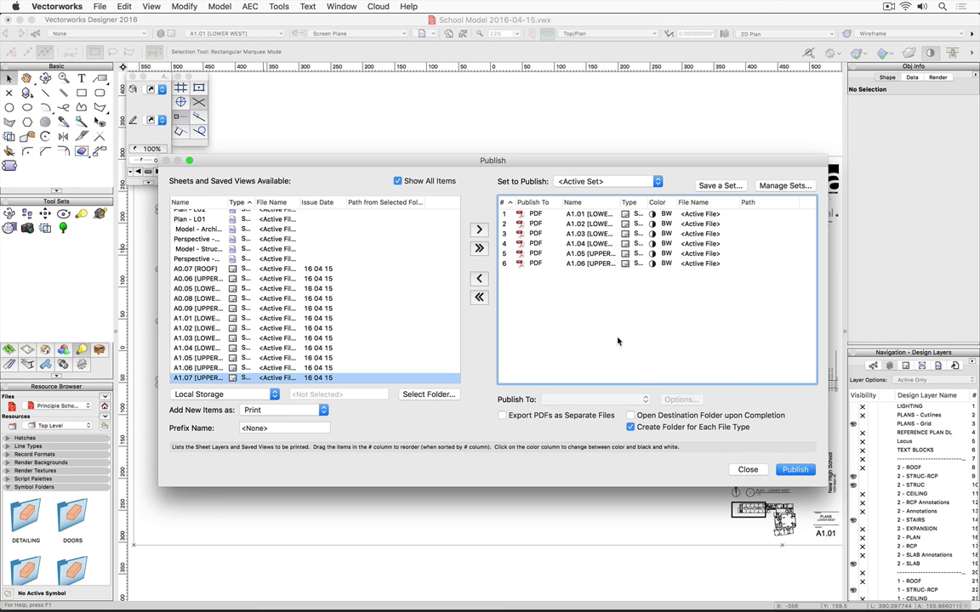
{"action": "left_click", "coordinate": [536, 264]}
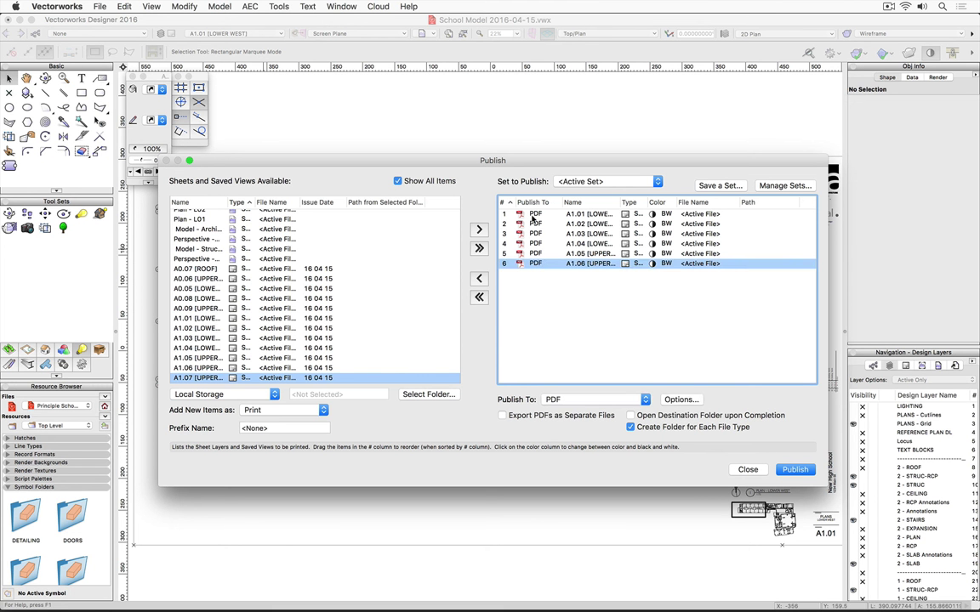
{"action": "left_click", "coordinate": [532, 218], "text": "shift"}
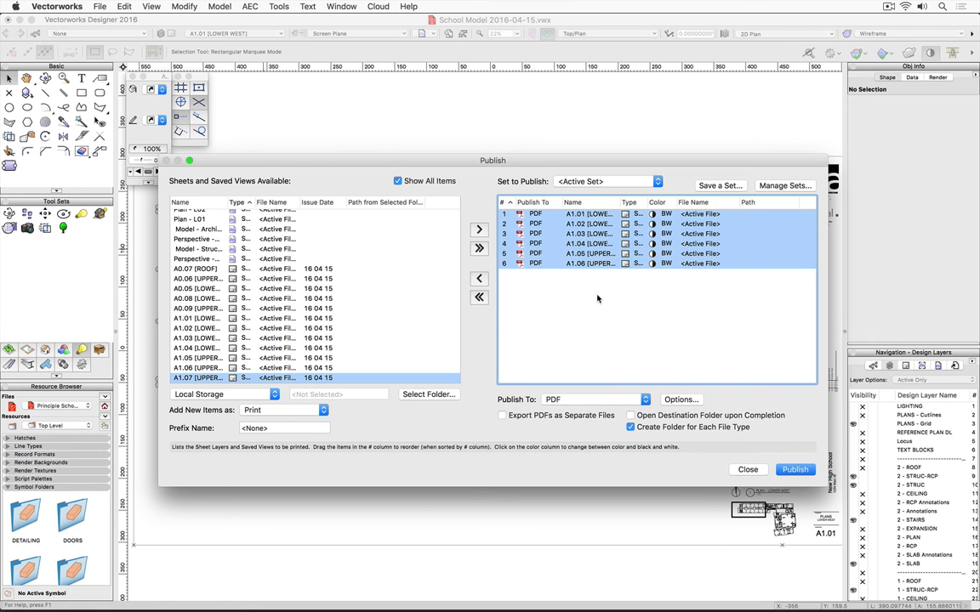
Step: Set the PDF to open in the default viewer, then publish the sheets
{"action": "left_click", "coordinate": [676, 400]}
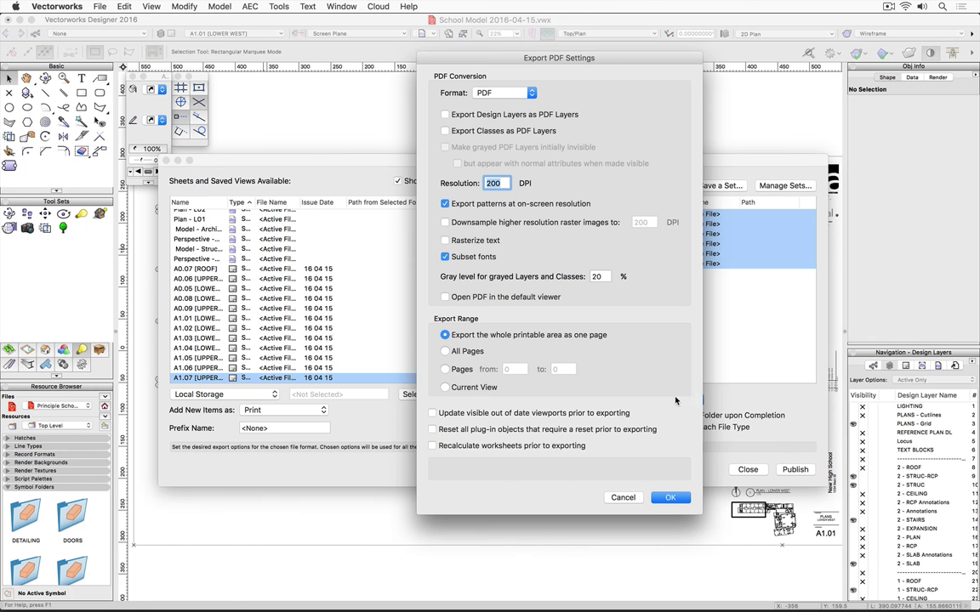
{"action": "left_click", "coordinate": [444, 298]}
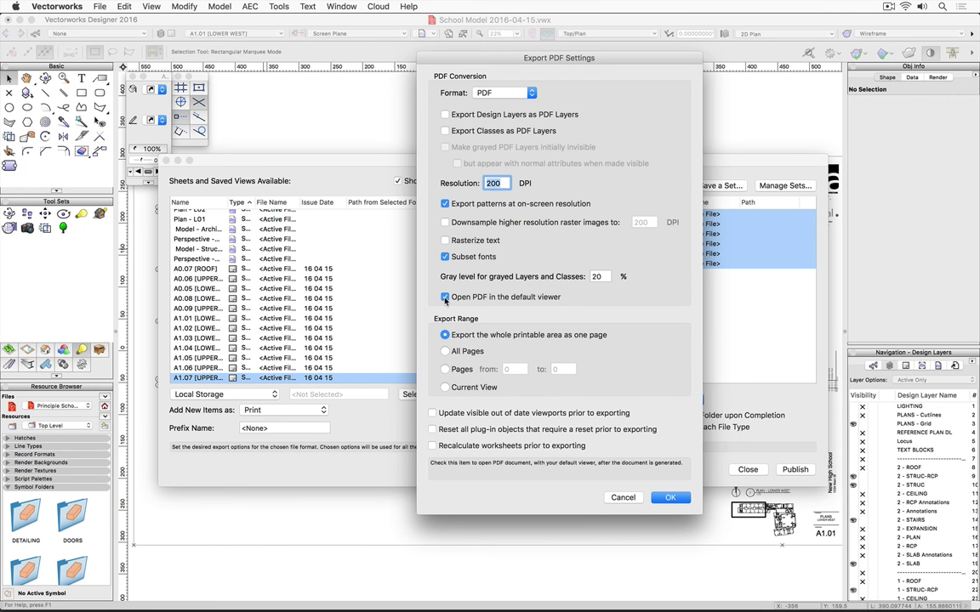
{"action": "left_click", "coordinate": [671, 498]}
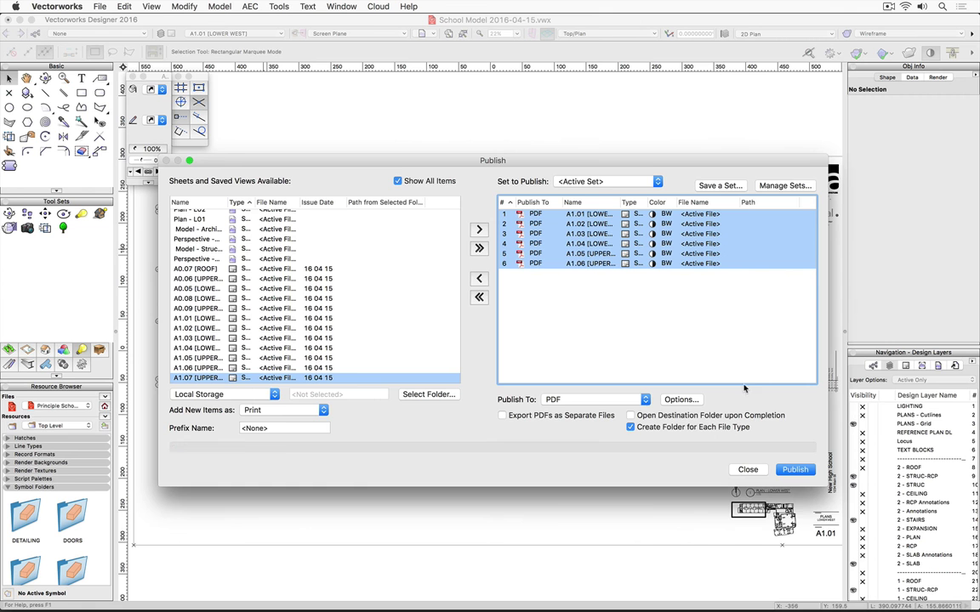
{"action": "left_click", "coordinate": [792, 471]}
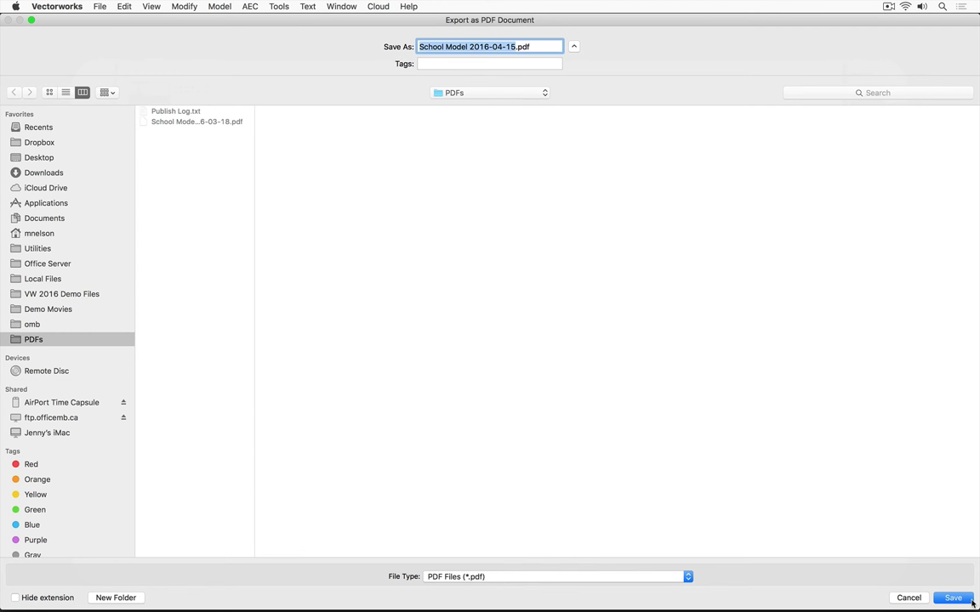
Step: Save School Model 2016-04-15.pdf and dismiss the Successfully published alert
{"action": "left_click", "coordinate": [965, 600]}
{"action": "left_click", "coordinate": [954, 597]}
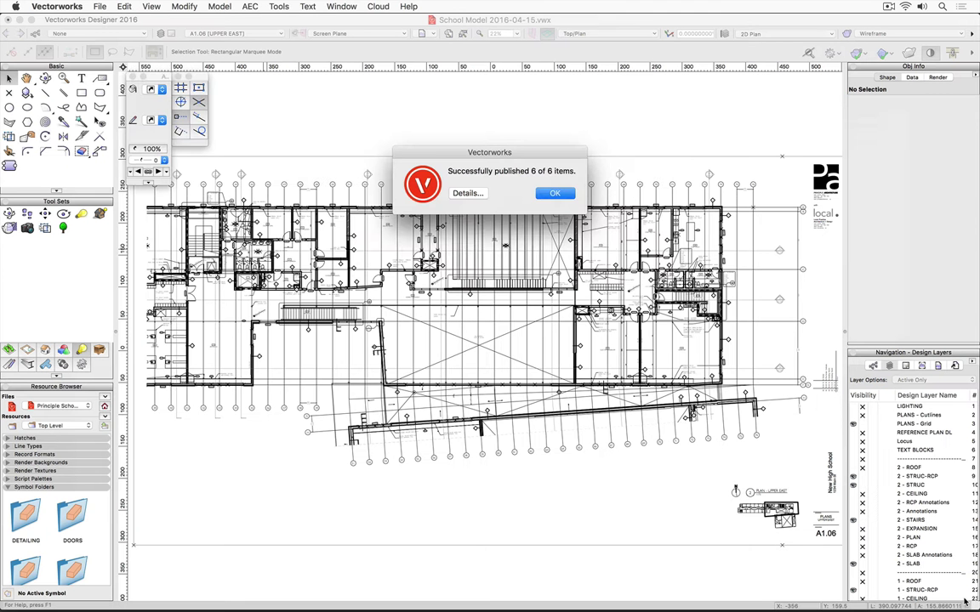
{"action": "key", "text": "Return"}
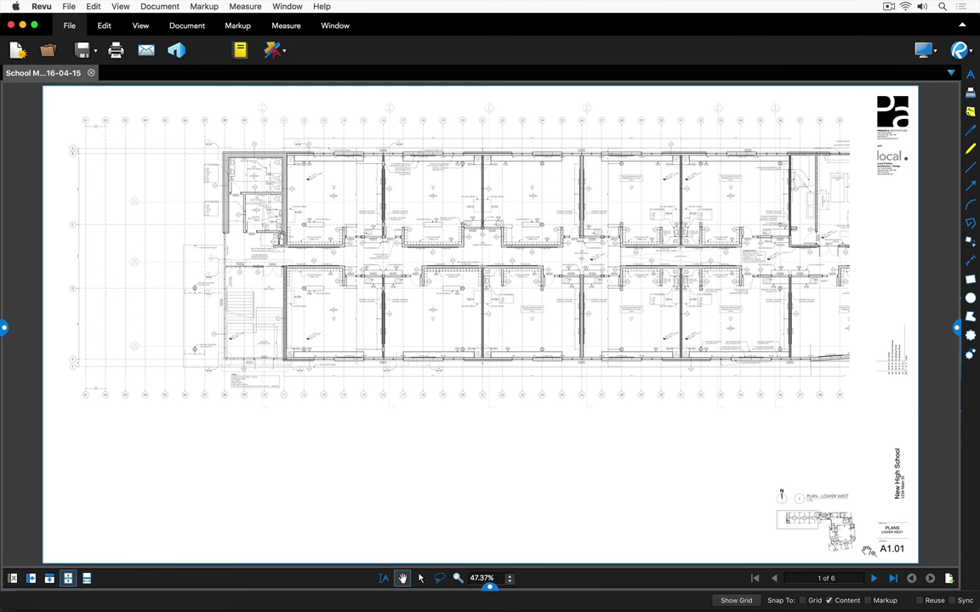
Step: Page forward to sheets A1.02 and A1.03, then back to A1.01
{"action": "left_click", "coordinate": [873, 579]}
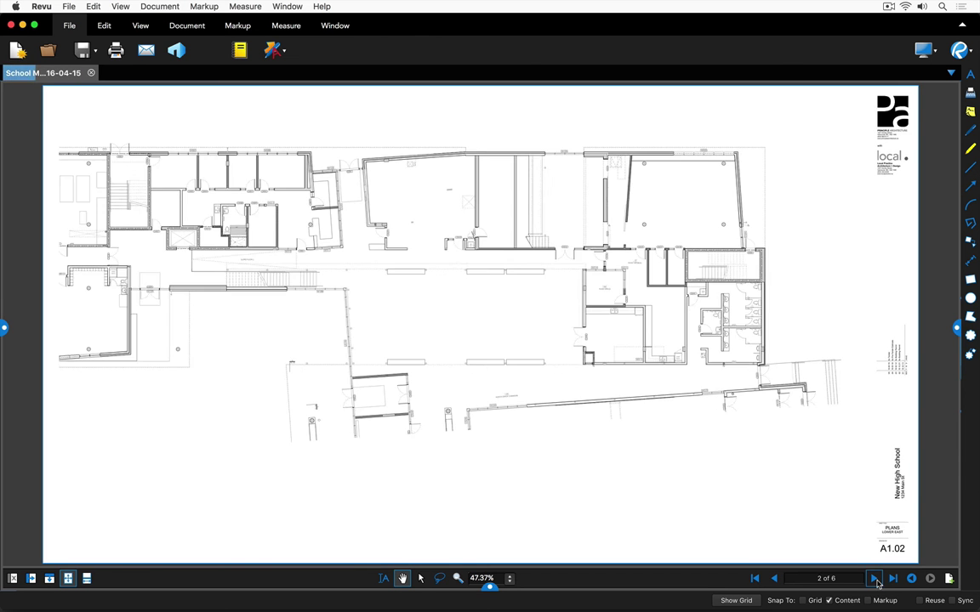
{"action": "left_click", "coordinate": [874, 578]}
{"action": "left_click", "coordinate": [775, 579]}
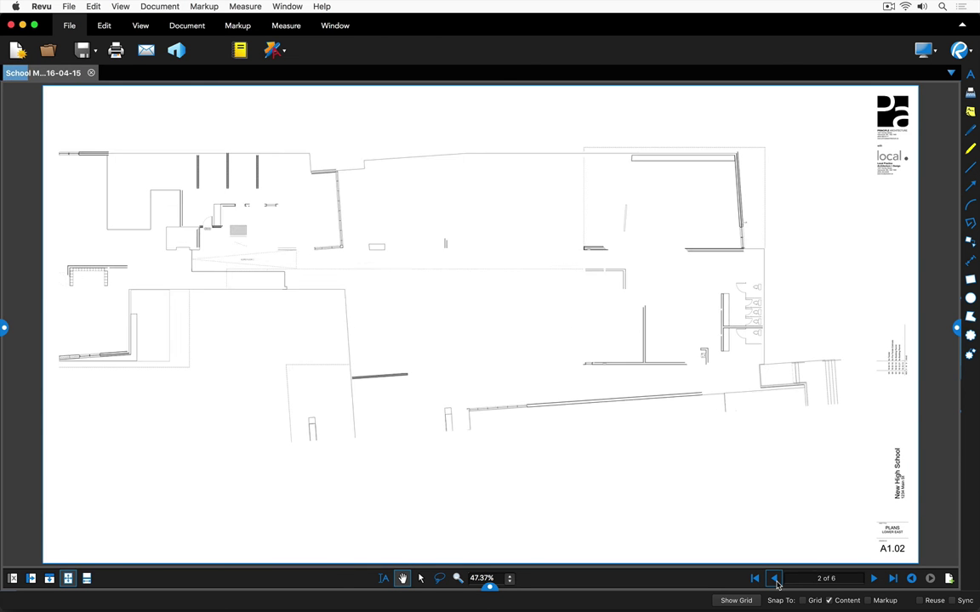
{"action": "left_click", "coordinate": [775, 578]}
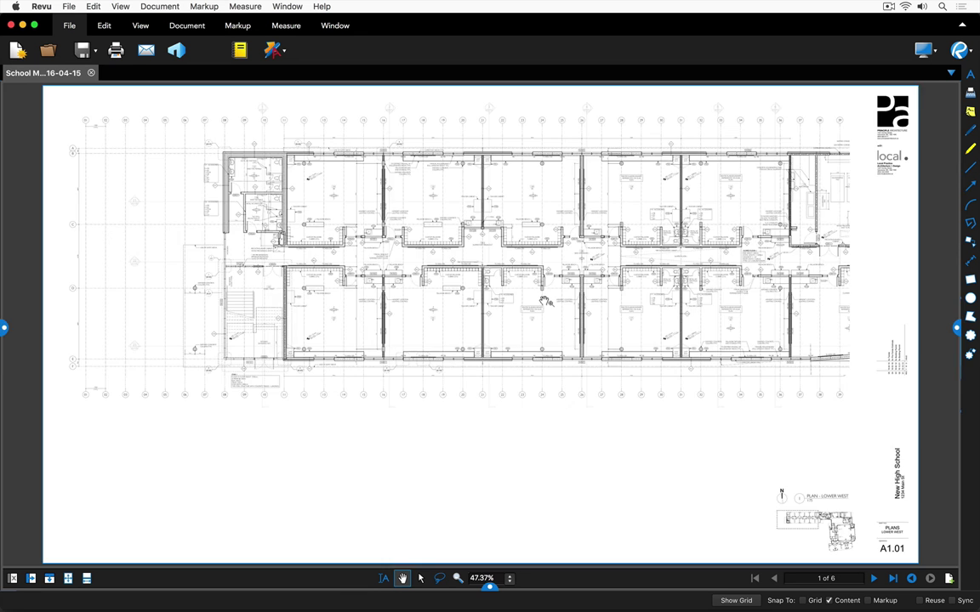
Step: Zoom and pan around the classroom detail, then bring up the file chooser
{"action": "scroll", "coordinate": [544, 301], "scroll_direction": "up", "scroll_amount": 10}
{"action": "scroll", "coordinate": [545, 301], "scroll_direction": "down", "scroll_amount": 3}
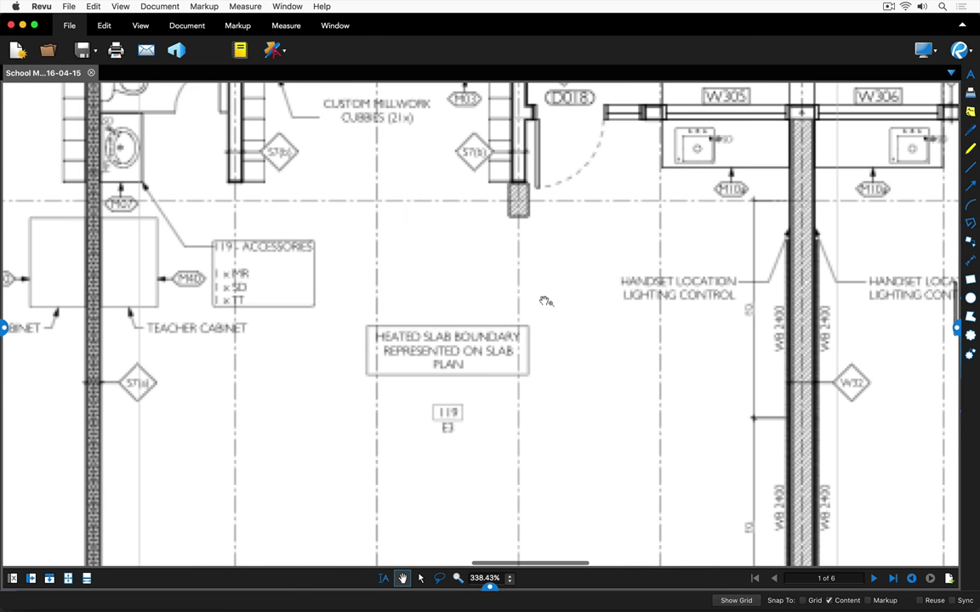
{"action": "mouse_move", "coordinate": [621, 311]}
{"action": "left_mouse_down"}
{"action": "mouse_move", "coordinate": [544, 314]}
{"action": "mouse_move", "coordinate": [372, 292]}
{"action": "mouse_move", "coordinate": [535, 324]}
{"action": "mouse_move", "coordinate": [300, 260]}
{"action": "mouse_move", "coordinate": [466, 332]}
{"action": "left_mouse_up"}
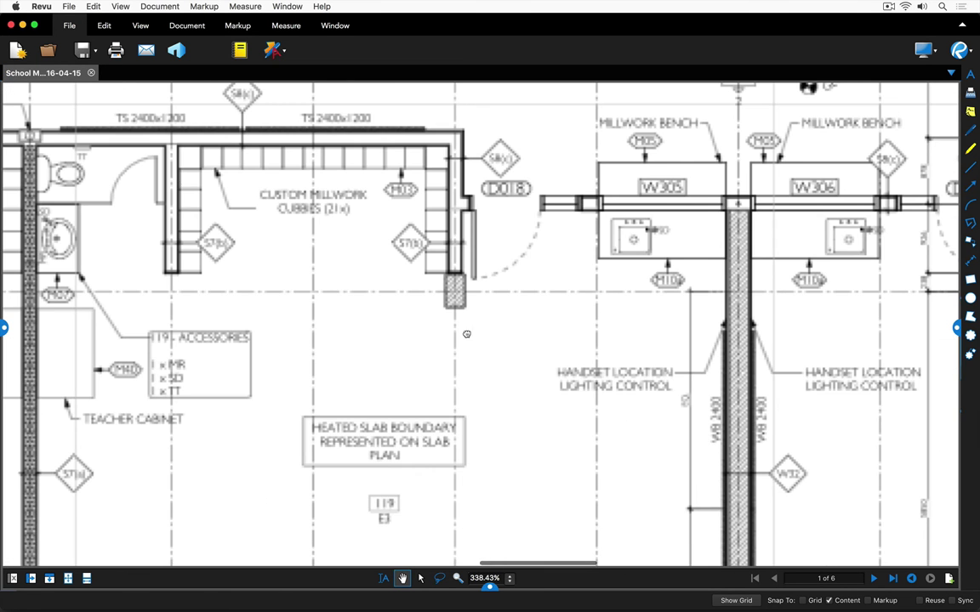
{"action": "left_click", "coordinate": [48, 49]}
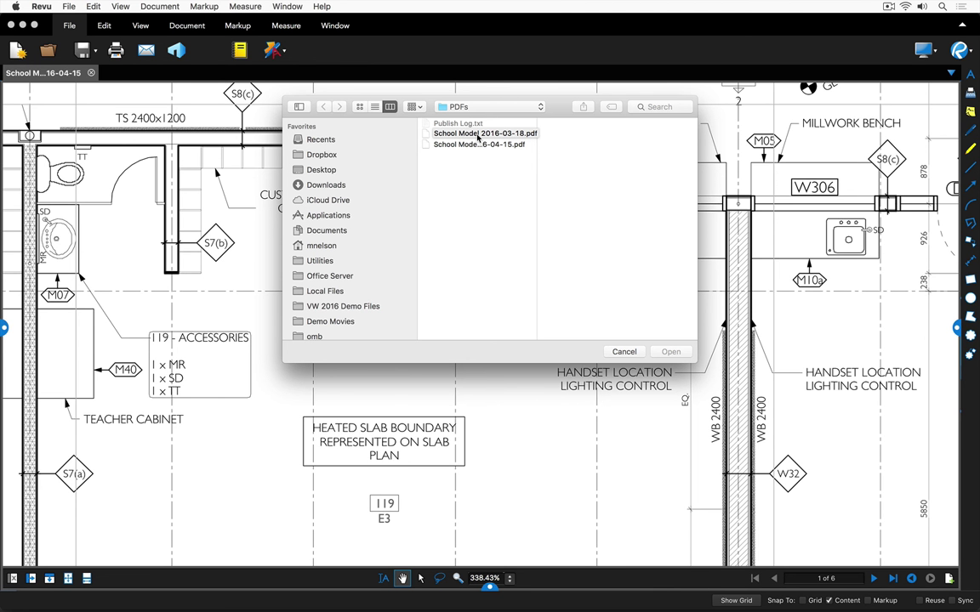
Step: Open School Model 2016-03-18.pdf in a split pane beside the 2016-04-15 drawing
{"action": "double_click", "coordinate": [478, 137]}
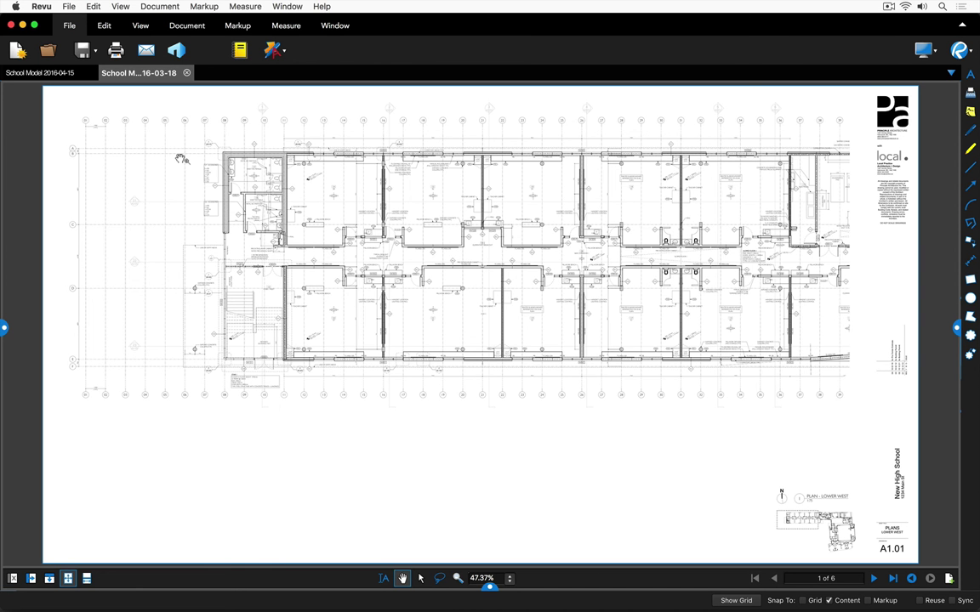
{"action": "left_click", "coordinate": [30, 579]}
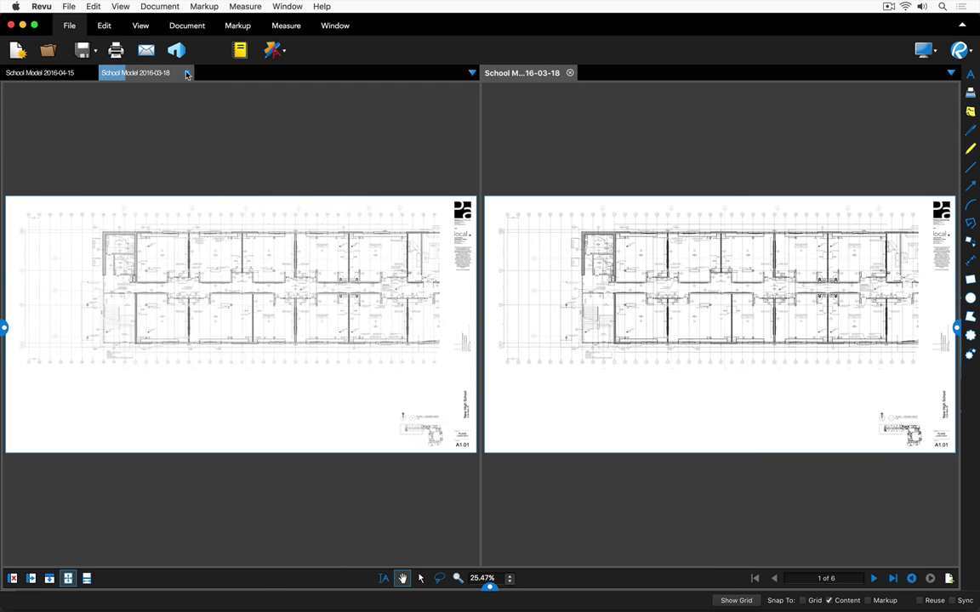
{"action": "left_click", "coordinate": [188, 73]}
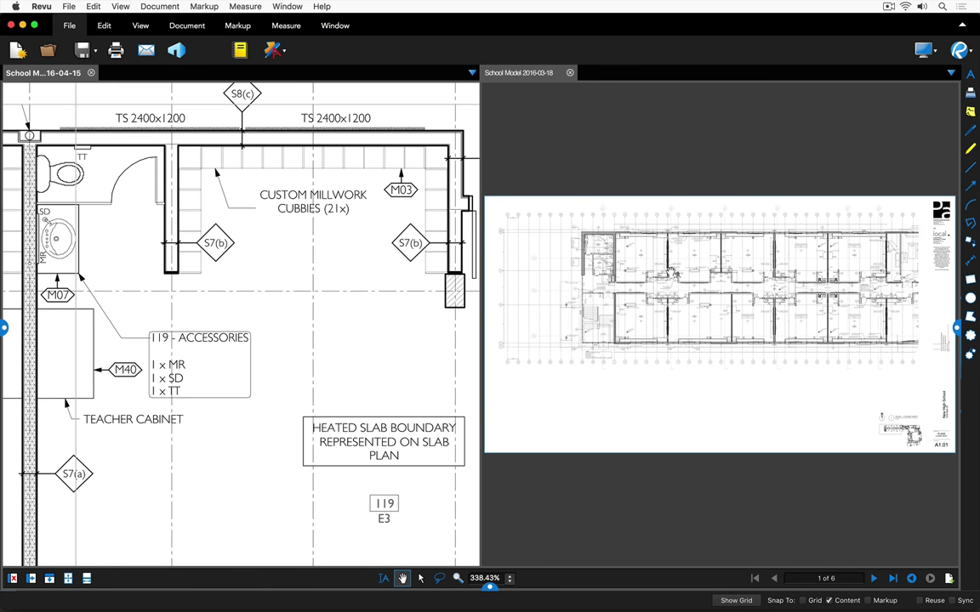
{"action": "left_click", "coordinate": [584, 265]}
{"action": "scroll", "coordinate": [585, 265], "scroll_direction": "up", "scroll_amount": 5}
{"action": "scroll", "coordinate": [625, 338], "scroll_direction": "up", "scroll_amount": 2}
{"action": "left_click_drag", "start_coordinate": [464, 305], "coordinate": [401, 272]}
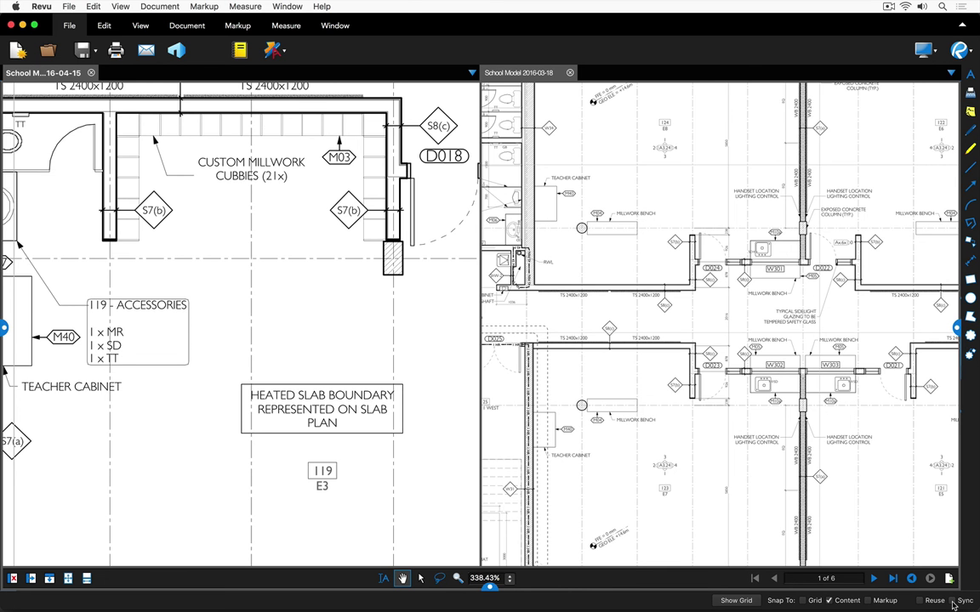
Step: Turn on Sync and align both panes on the bathroom area
{"action": "left_click", "coordinate": [952, 601]}
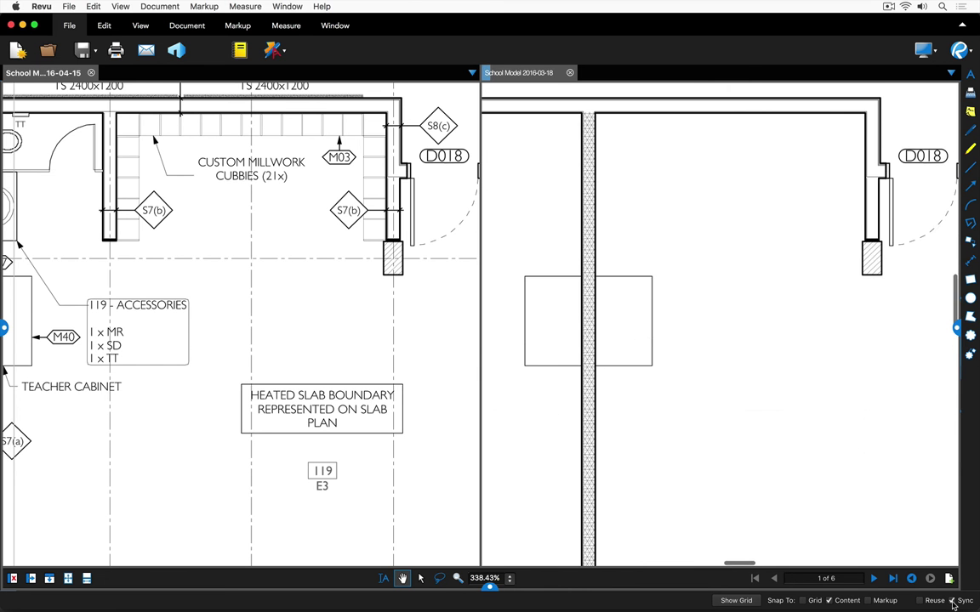
{"action": "left_click_drag", "start_coordinate": [614, 255], "coordinate": [742, 364]}
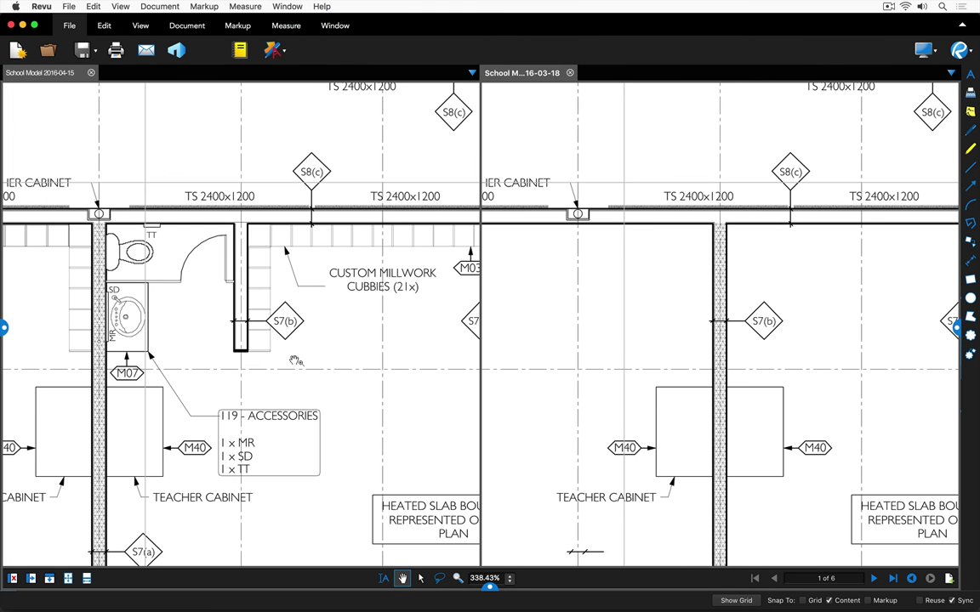
{"action": "mouse_move", "coordinate": [313, 367]}
{"action": "left_mouse_down"}
{"action": "mouse_move", "coordinate": [247, 319]}
{"action": "mouse_move", "coordinate": [145, 310]}
{"action": "left_mouse_up"}
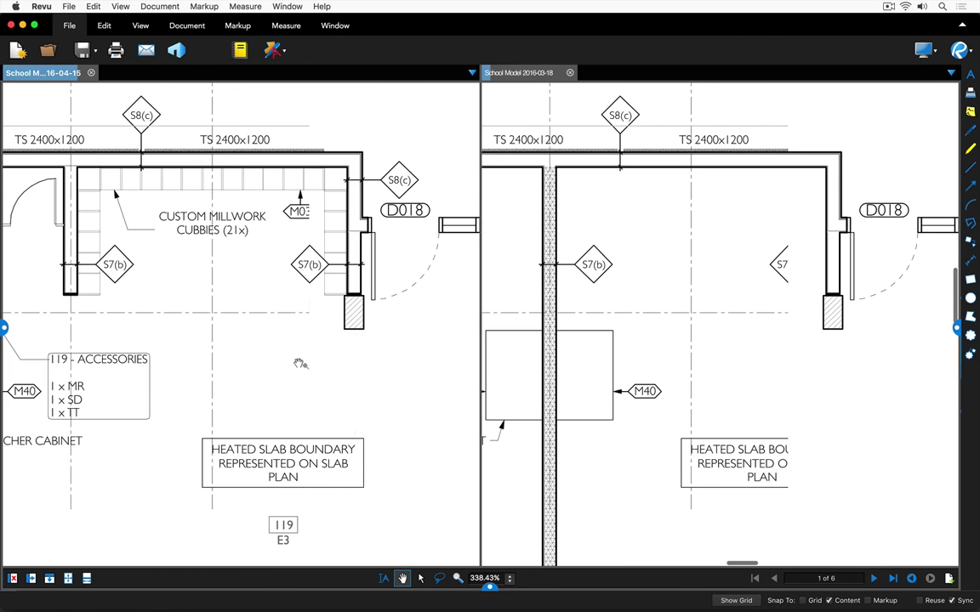
{"action": "scroll", "coordinate": [300, 364], "scroll_direction": "down", "scroll_amount": 8}
{"action": "scroll", "coordinate": [299, 364], "scroll_direction": "down", "scroll_amount": 3}
{"action": "scroll", "coordinate": [299, 364], "scroll_direction": "up", "scroll_amount": 12}
{"action": "left_click", "coordinate": [575, 260]}
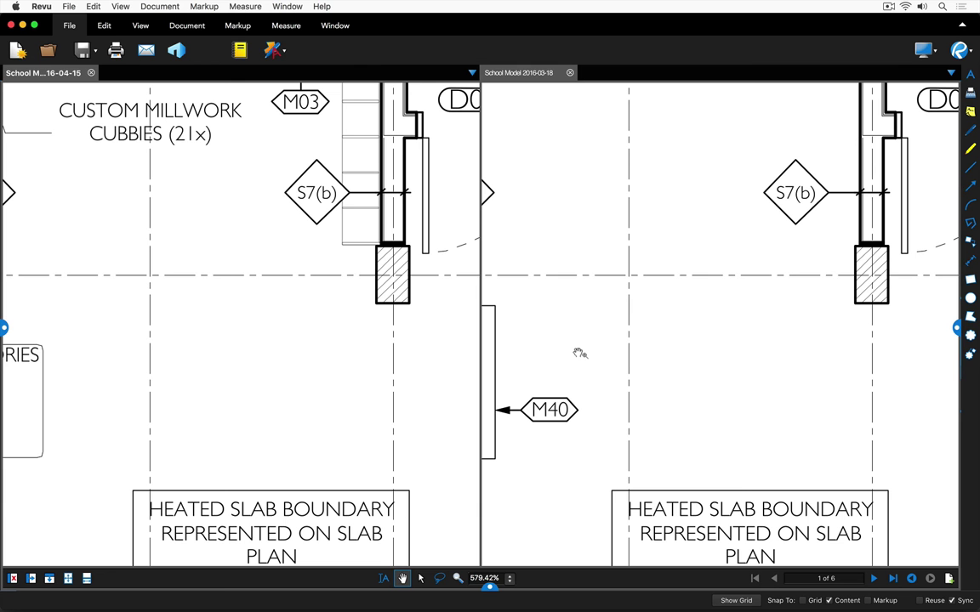
Step: Overlay Pages with 2016-04-15 in red and the open 2016-03-18 file in green
{"action": "left_click", "coordinate": [194, 26]}
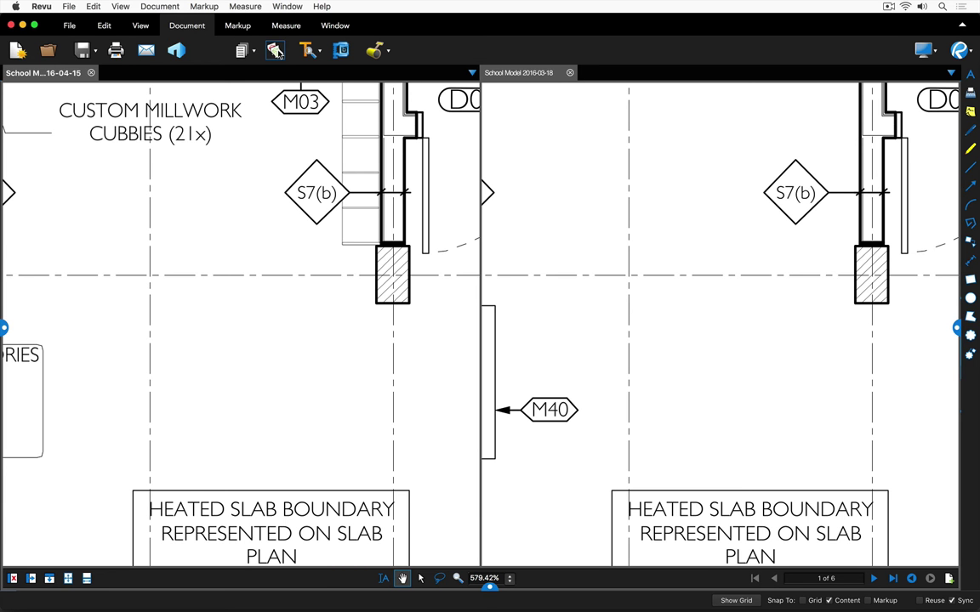
{"action": "left_click", "coordinate": [276, 53]}
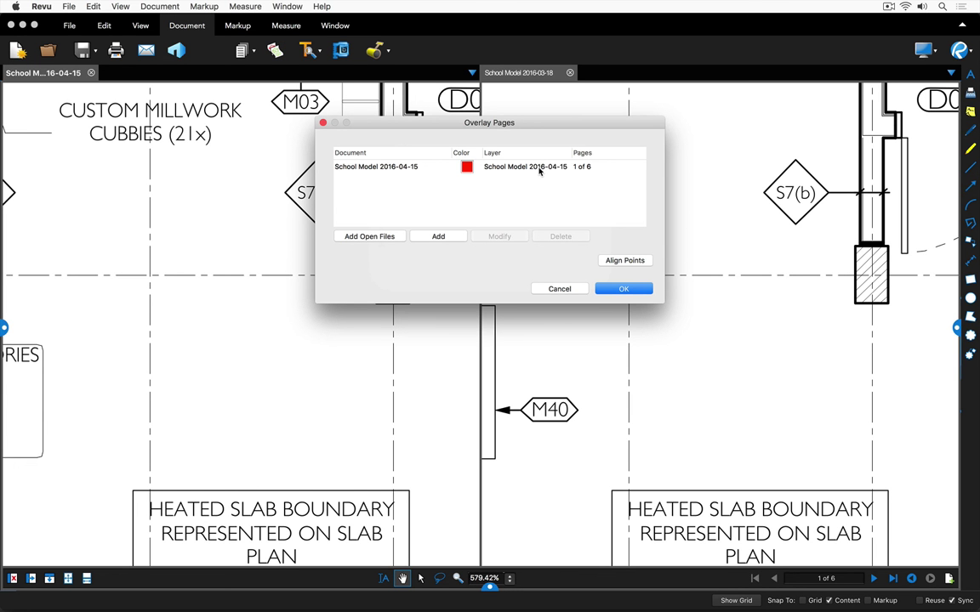
{"action": "left_click", "coordinate": [366, 238]}
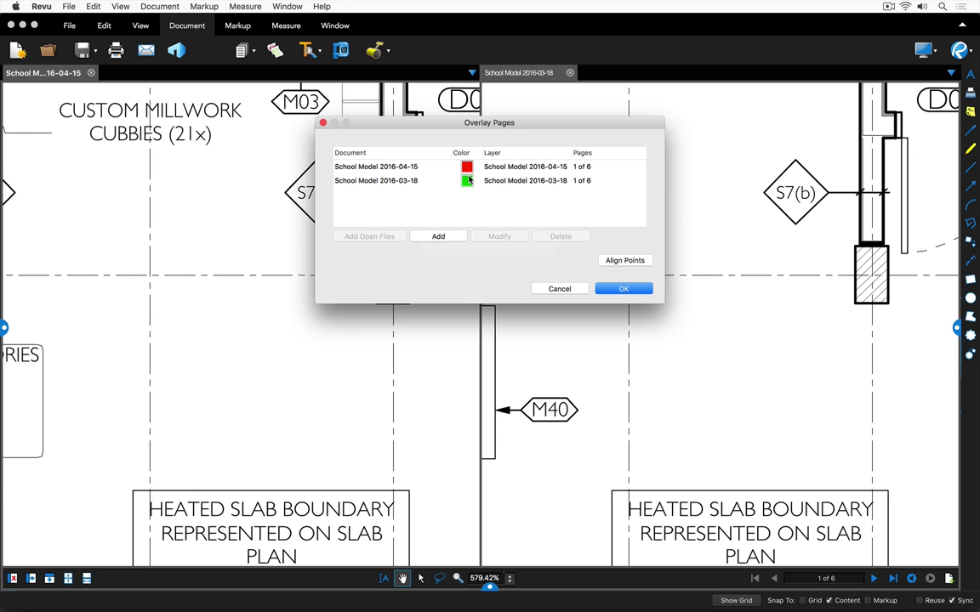
{"action": "left_click", "coordinate": [621, 290]}
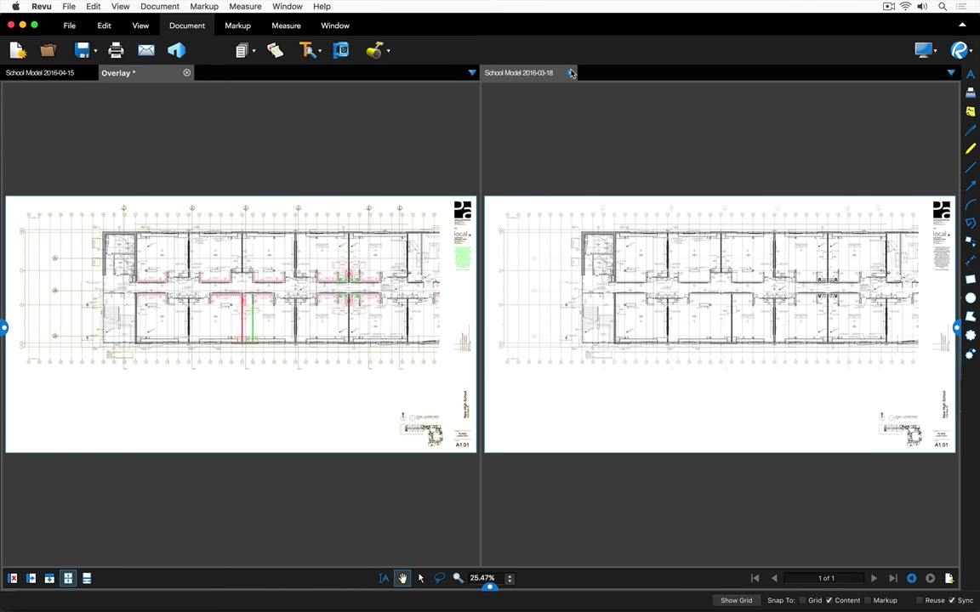
Step: Close the 2016-03-18 tab and zoom into the overlay's walls
{"action": "left_click", "coordinate": [571, 73]}
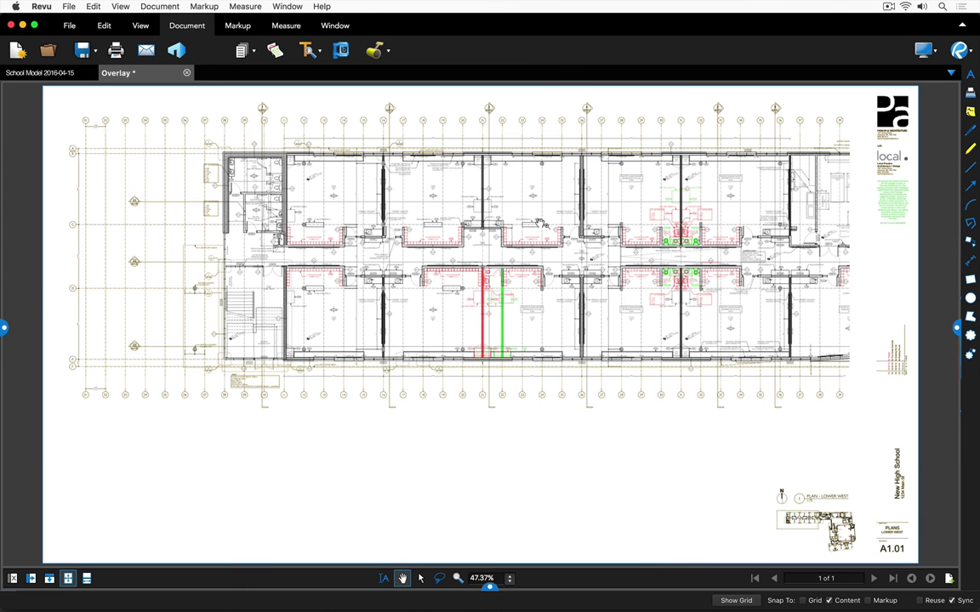
{"action": "scroll", "coordinate": [504, 286], "scroll_direction": "up", "scroll_amount": 10}
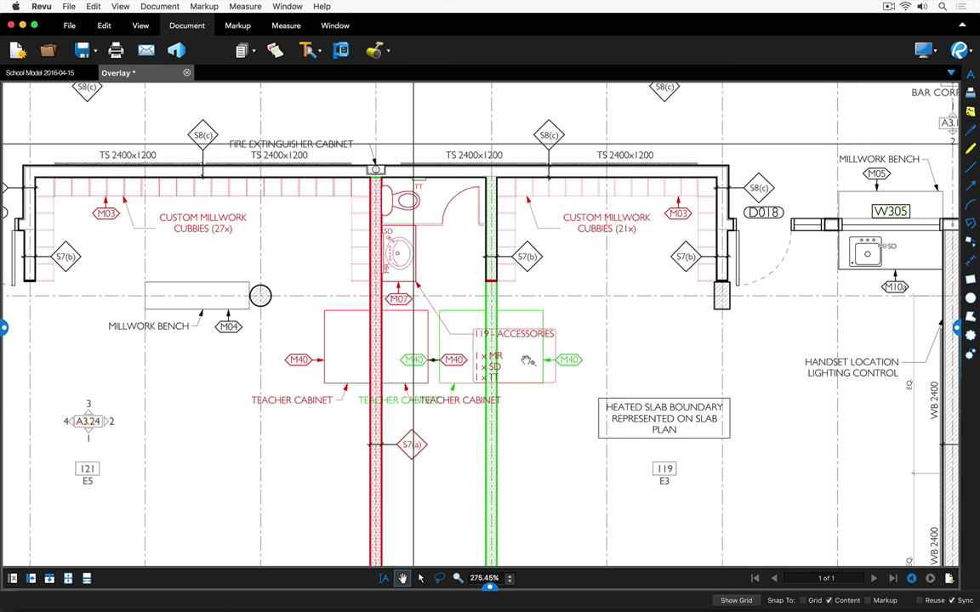
Step: Draw a Cloud+ around the toilet and sink with the callout 'Revise Bathroom Layout'
{"action": "left_click", "coordinate": [236, 28]}
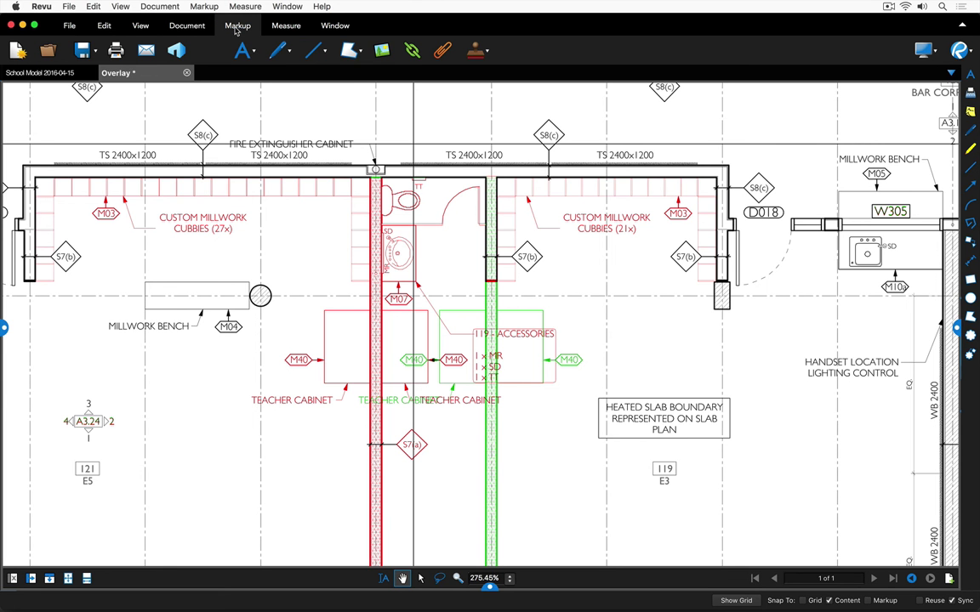
{"action": "left_click", "coordinate": [352, 52]}
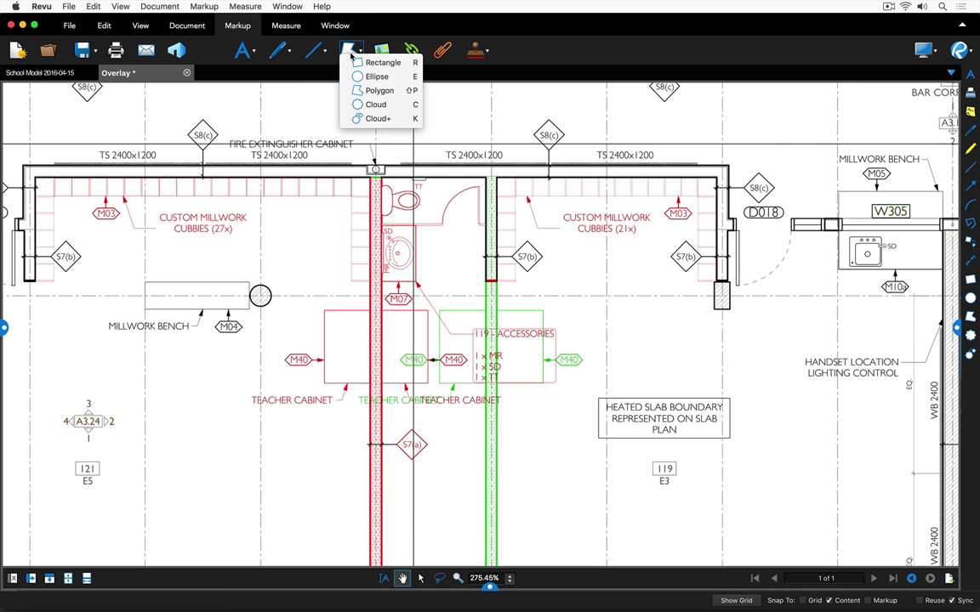
{"action": "left_click", "coordinate": [379, 118]}
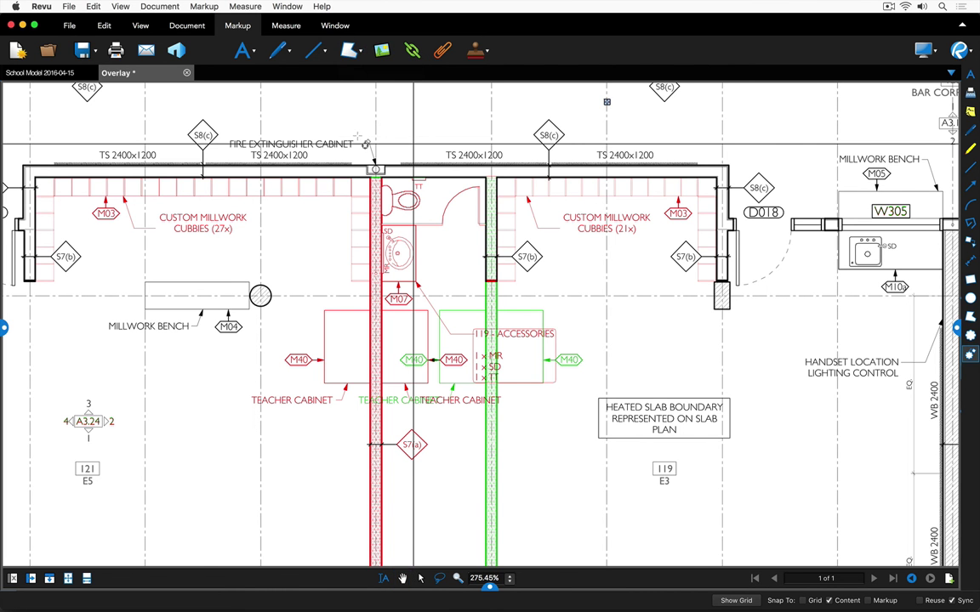
{"action": "left_click_drag", "start_coordinate": [346, 135], "coordinate": [511, 302]}
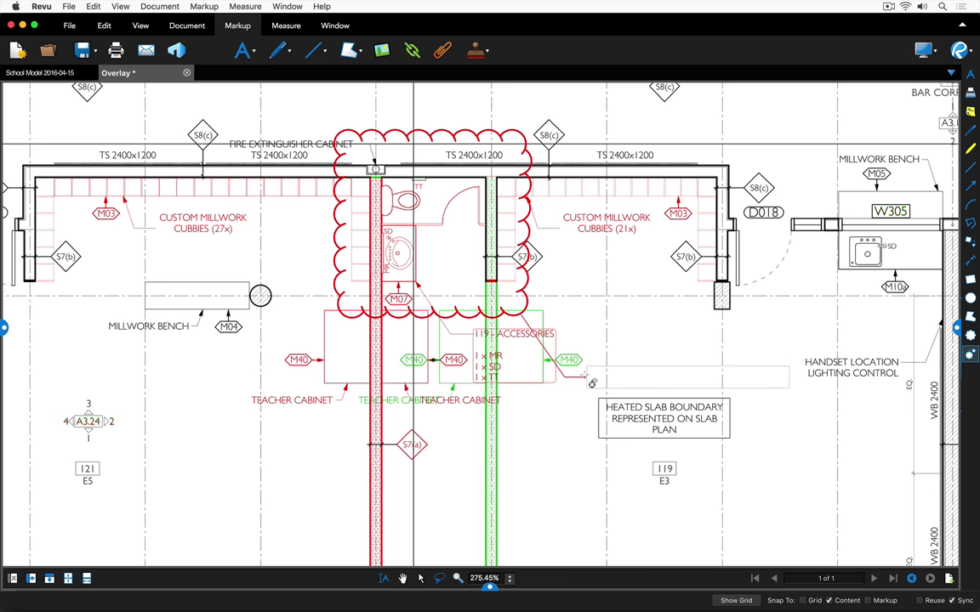
{"action": "left_click", "coordinate": [586, 377]}
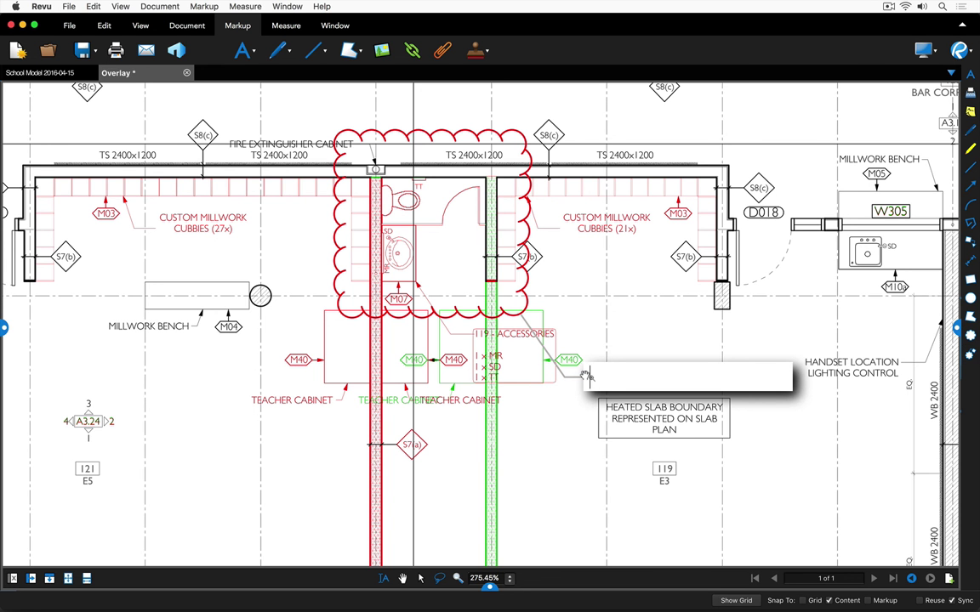
{"action": "type", "text": "Revi"}
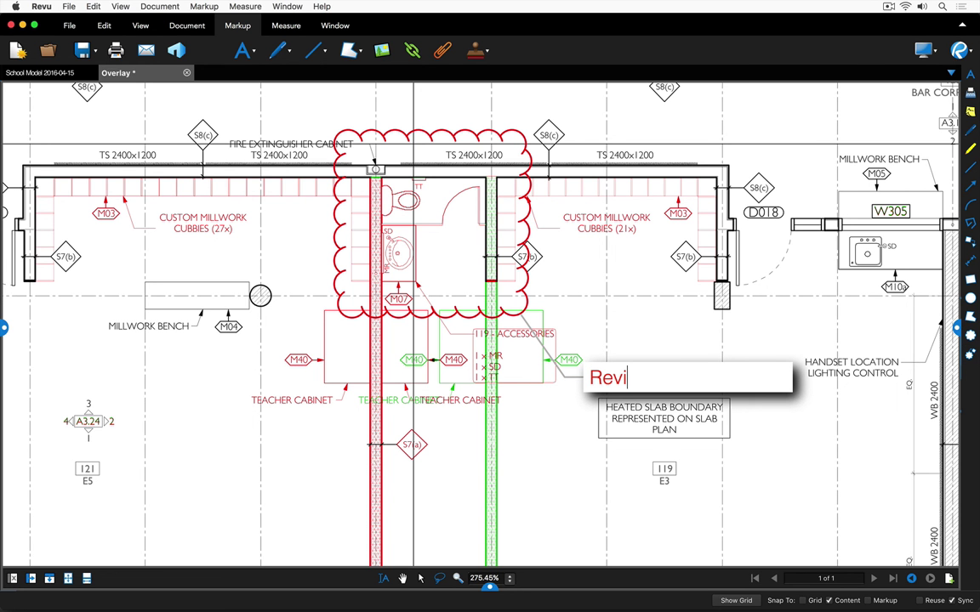
{"action": "type", "text": "se Bathr"}
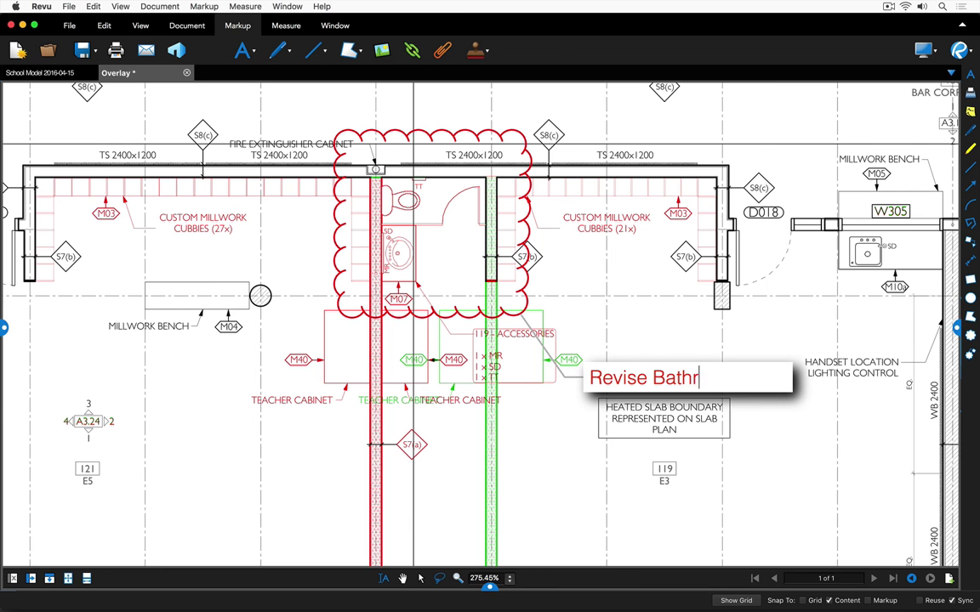
{"action": "type", "text": "oom Layout"}
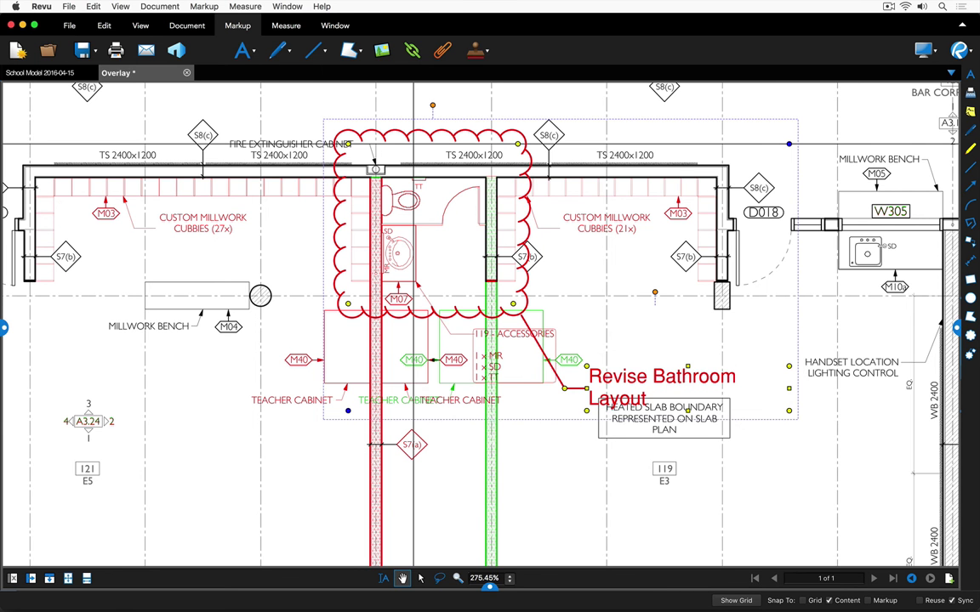
{"action": "key", "text": "Escape"}
{"action": "scroll", "coordinate": [411, 361], "scroll_direction": "down", "scroll_amount": 5}
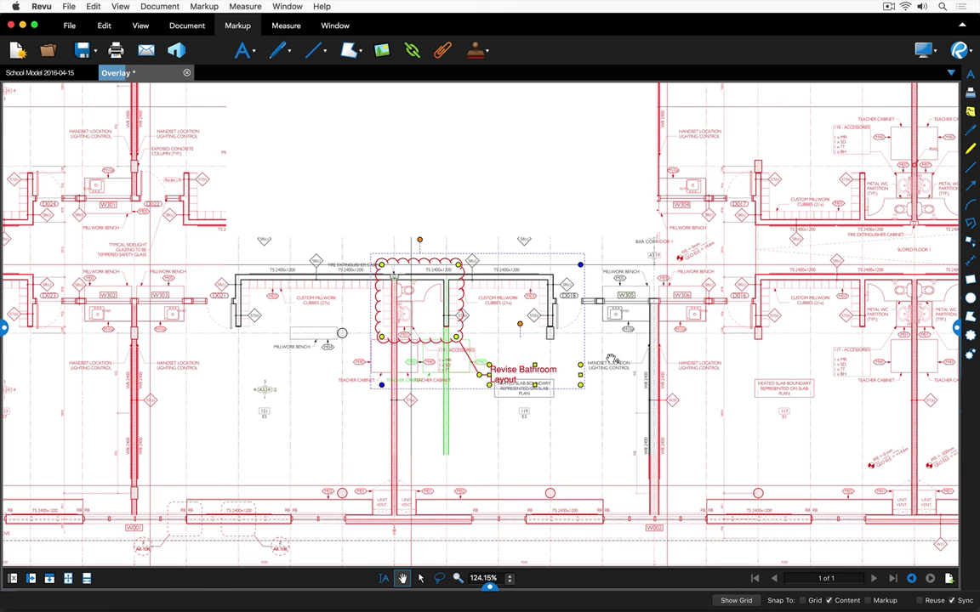
Step: Place the recent Cloud+ from the Tool Chest on the right-hand bathroom
{"action": "left_click_drag", "start_coordinate": [626, 357], "coordinate": [493, 357]}
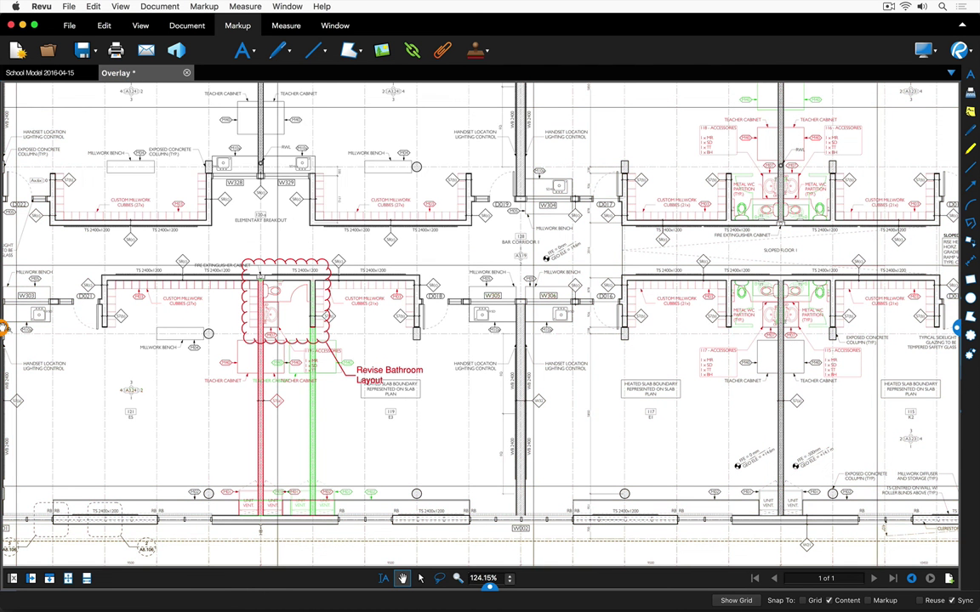
{"action": "left_click", "coordinate": [4, 328]}
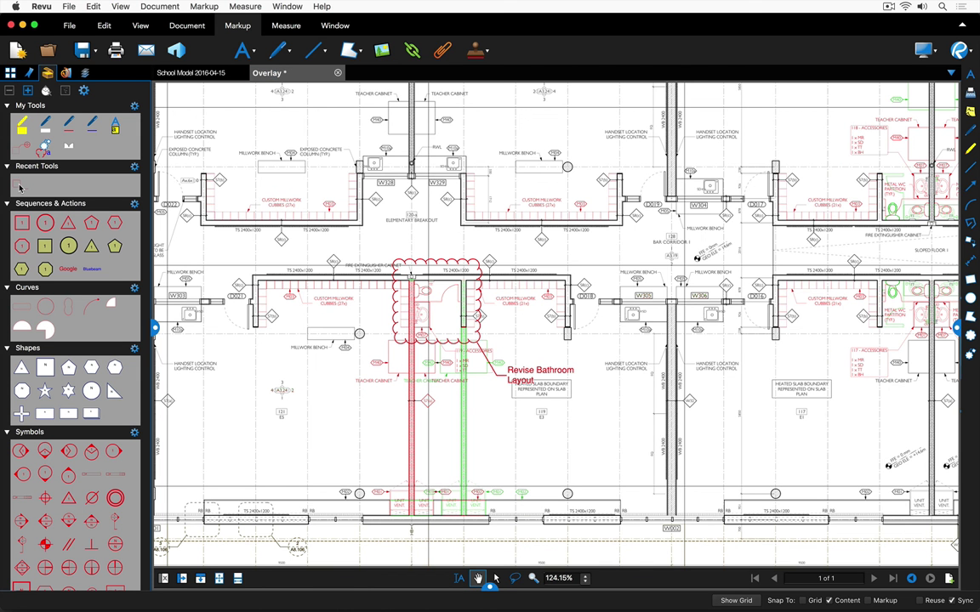
{"action": "left_click", "coordinate": [20, 186]}
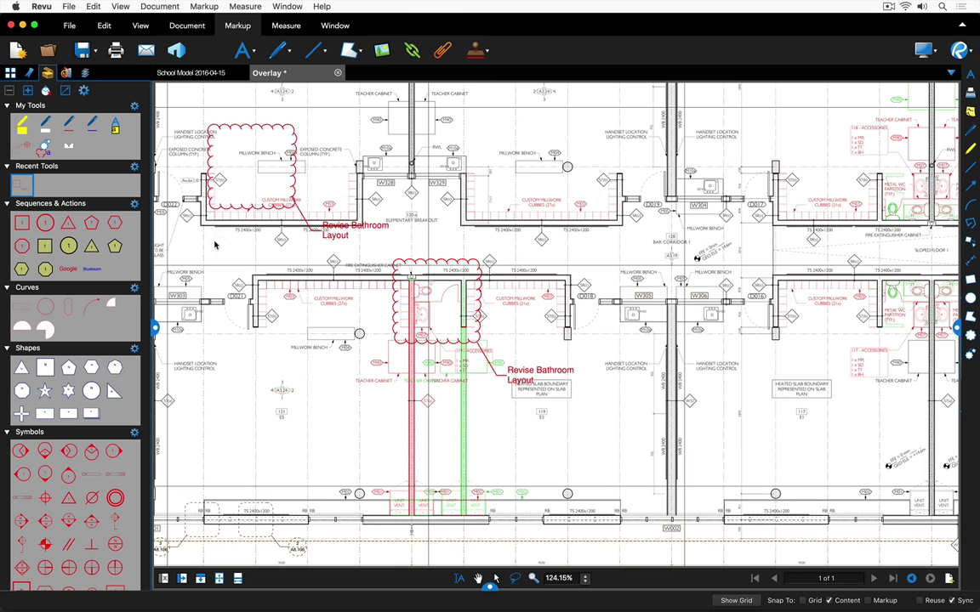
{"action": "left_click", "coordinate": [874, 384]}
{"action": "scroll", "coordinate": [578, 412], "scroll_direction": "right", "scroll_amount": 5}
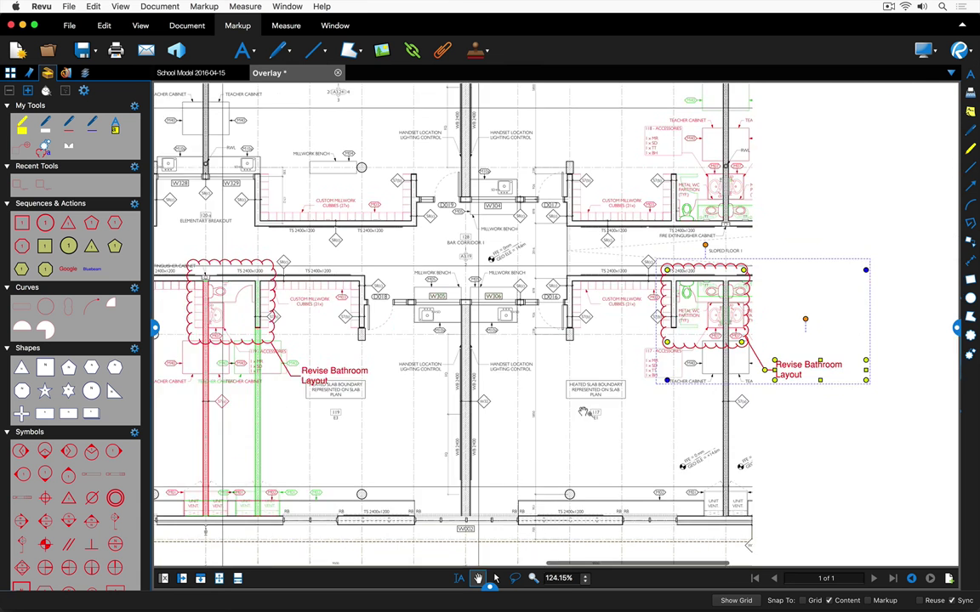
{"action": "mouse_move", "coordinate": [578, 412]}
{"action": "left_mouse_down"}
{"action": "mouse_move", "coordinate": [563, 415]}
{"action": "mouse_move", "coordinate": [640, 398]}
{"action": "left_mouse_up"}
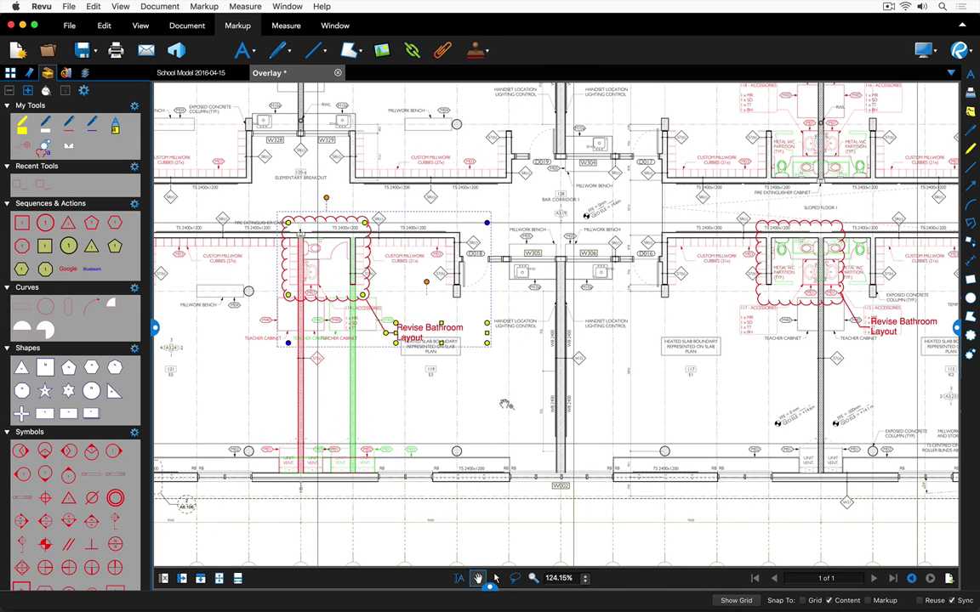
Step: From the Markups List, generate a PDF Summary of both cloud markups titled 'Overlay Markup Summary' (A4 portrait)
{"action": "left_click", "coordinate": [489, 588]}
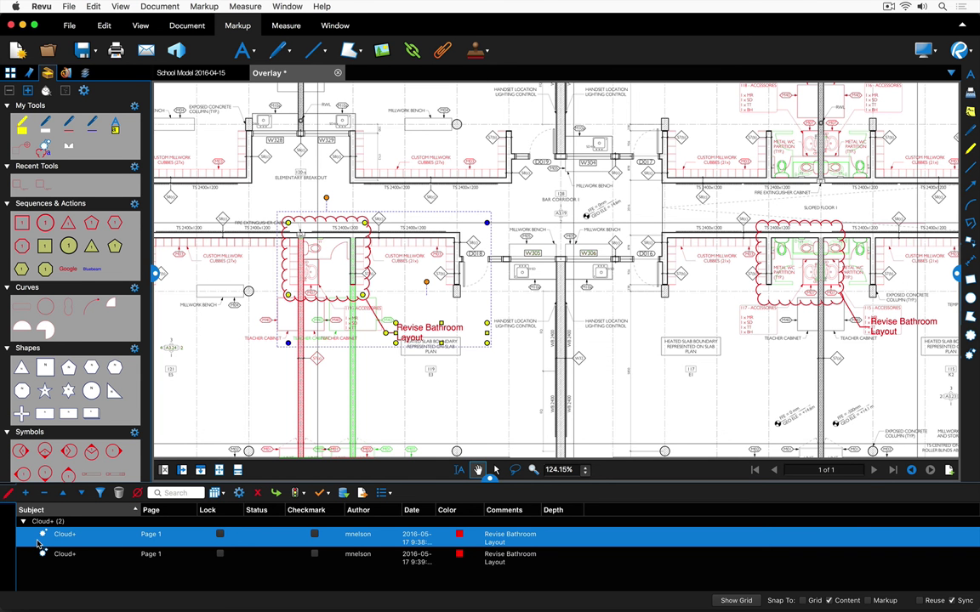
{"action": "left_click", "coordinate": [389, 497]}
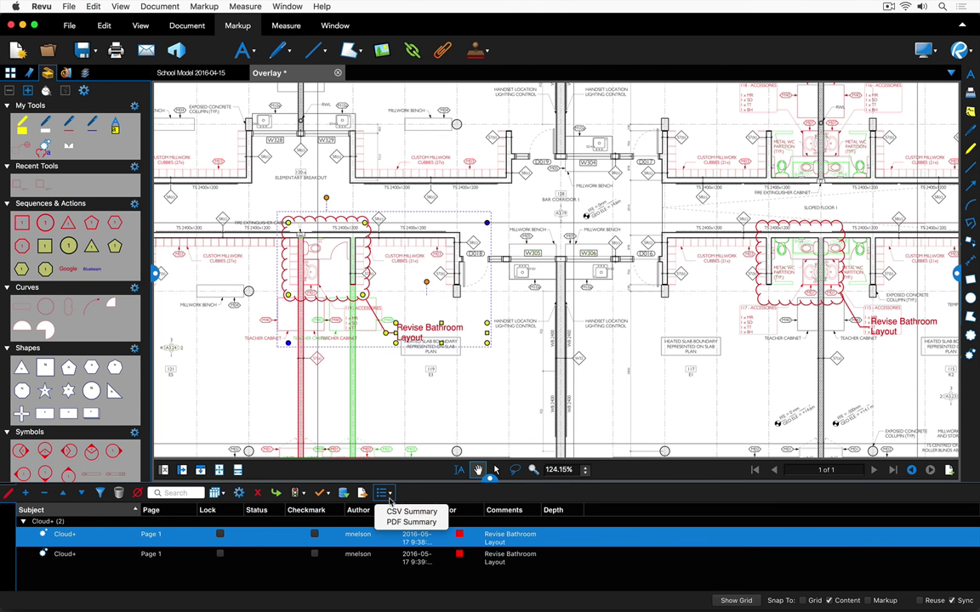
{"action": "left_click", "coordinate": [400, 522]}
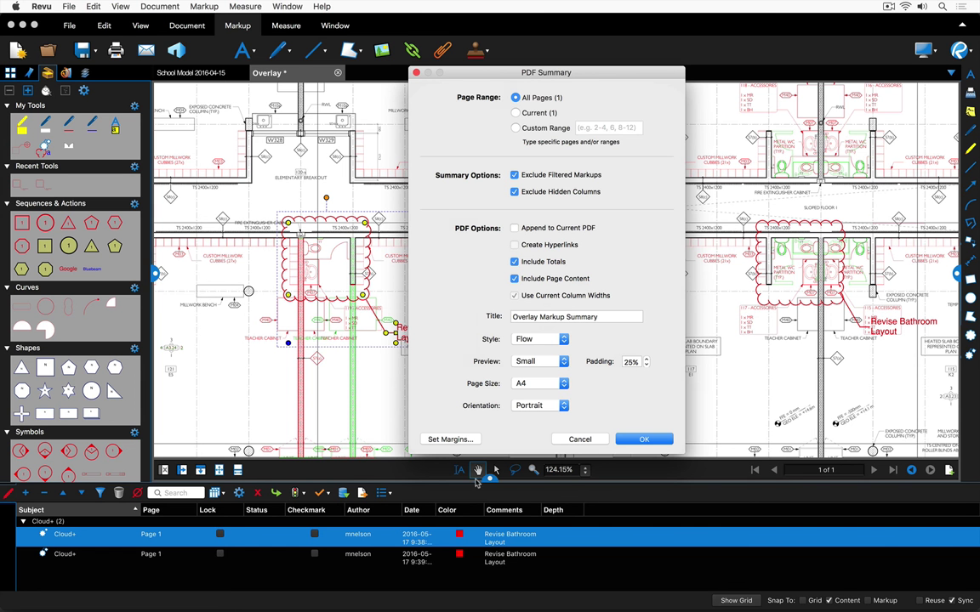
{"action": "left_click", "coordinate": [641, 440]}
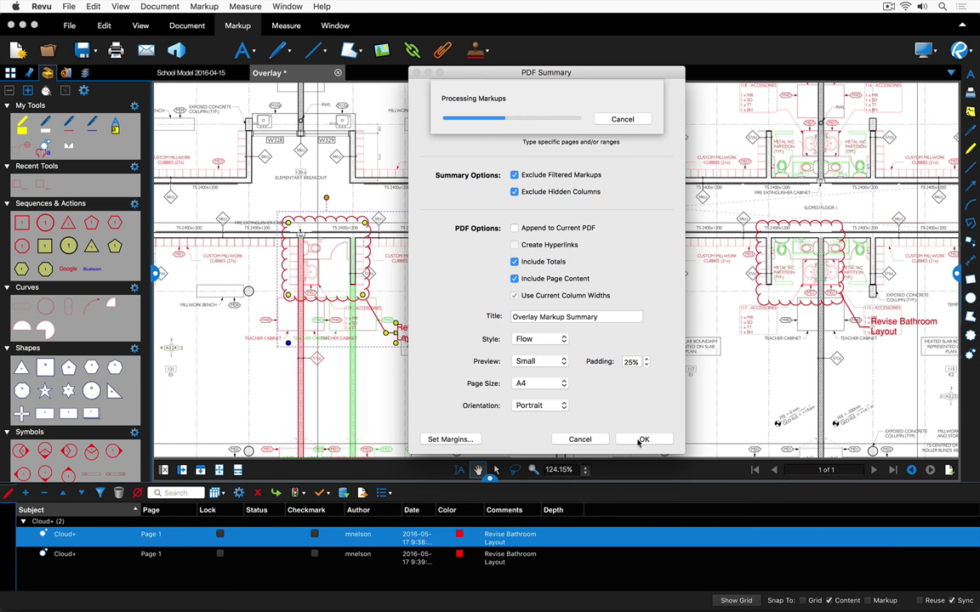